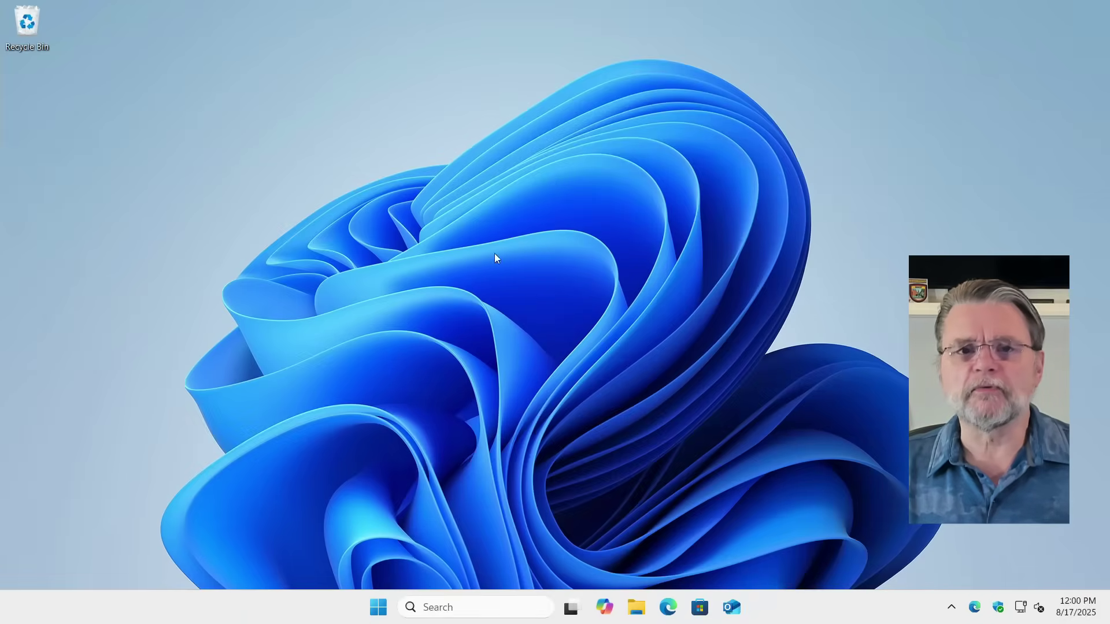
- Open File Explorer and browse from This PC into the folder t on Local Disk (C:)
{"action": "key", "text": "super+e"}
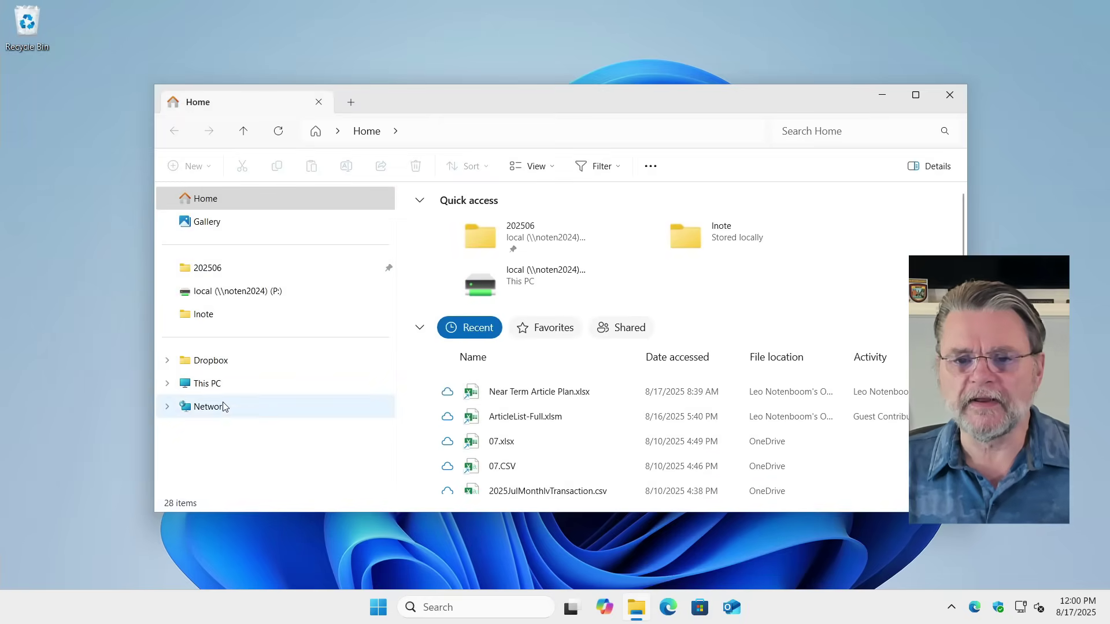
{"action": "left_click", "coordinate": [209, 384]}
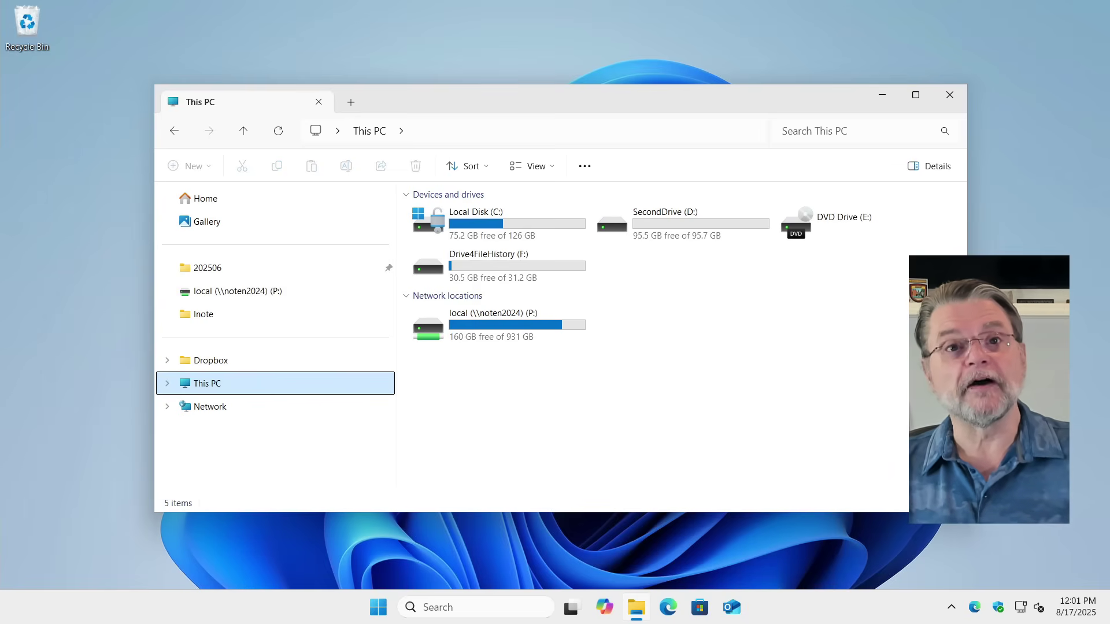
{"action": "double_click", "coordinate": [477, 216]}
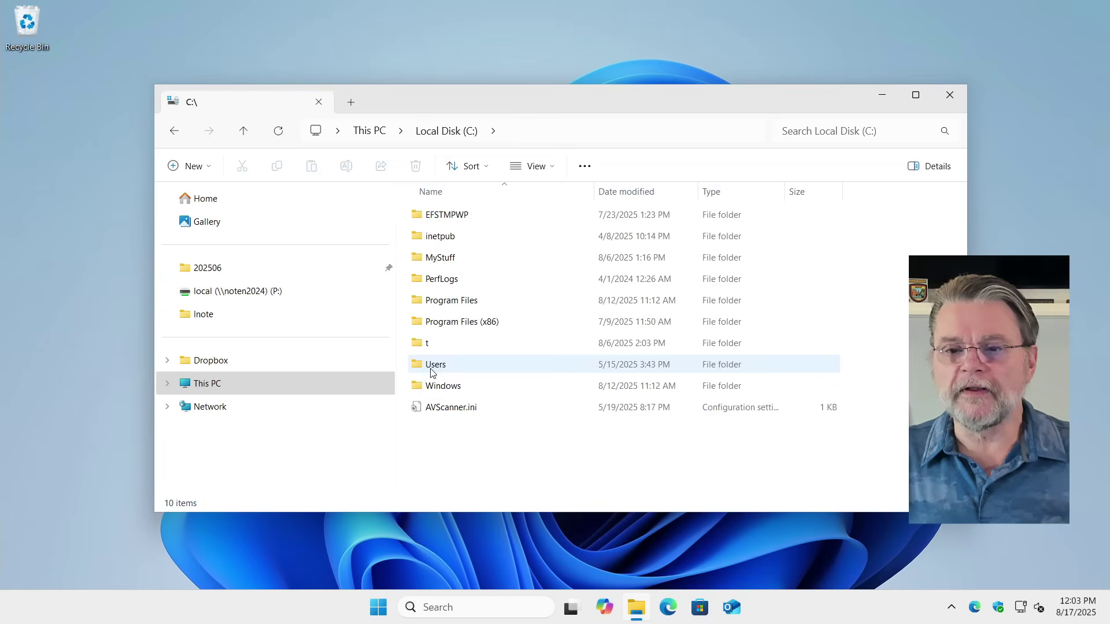
{"action": "double_click", "coordinate": [427, 344]}
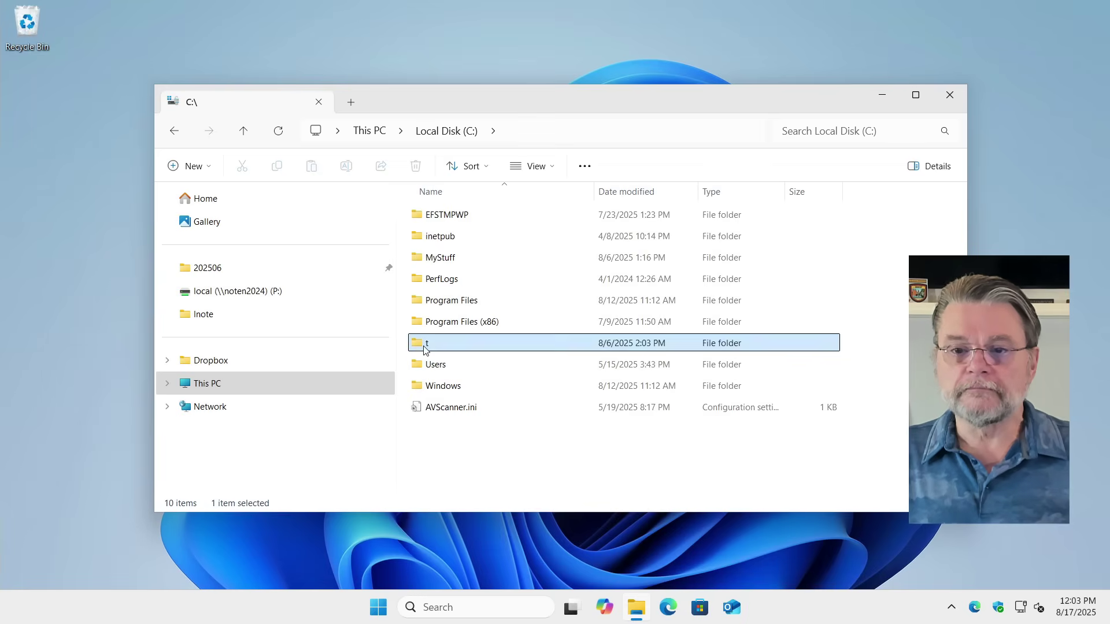
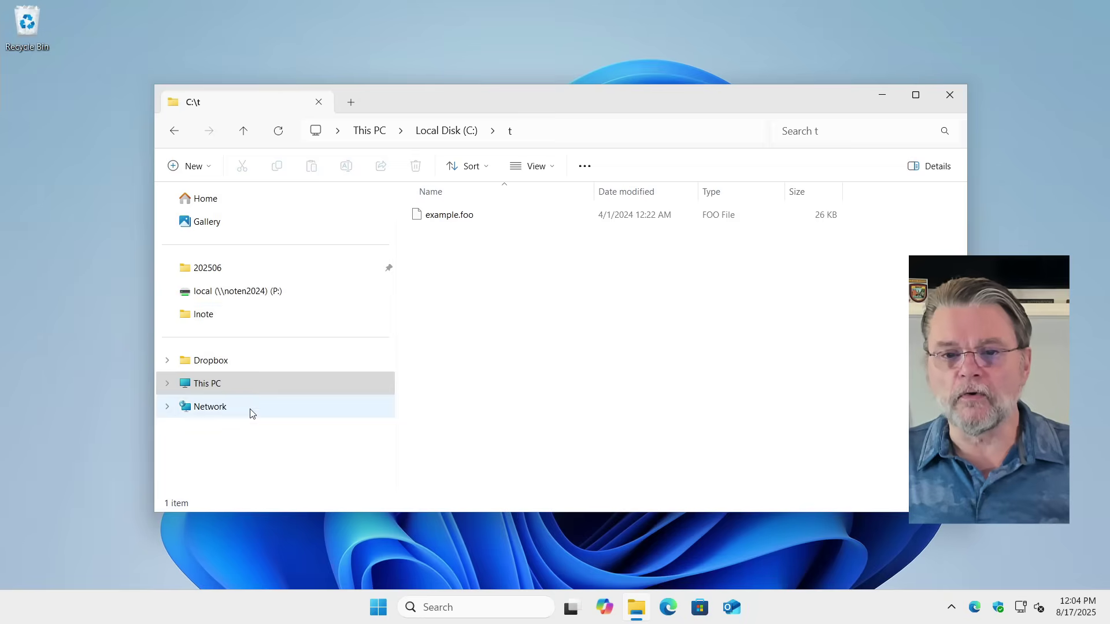
- Expand the folder tree under Local Disk (C:) to reach MyStuff\Documents\Outlook Files, and expand Program Files as well
{"action": "left_click", "coordinate": [168, 385]}
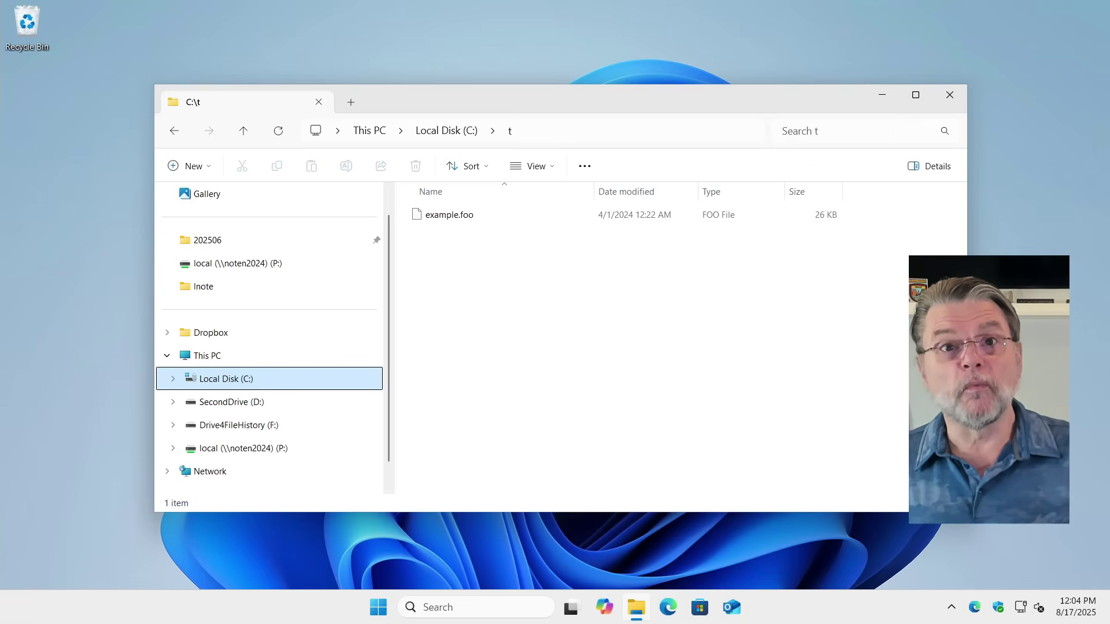
{"action": "left_click", "coordinate": [173, 379]}
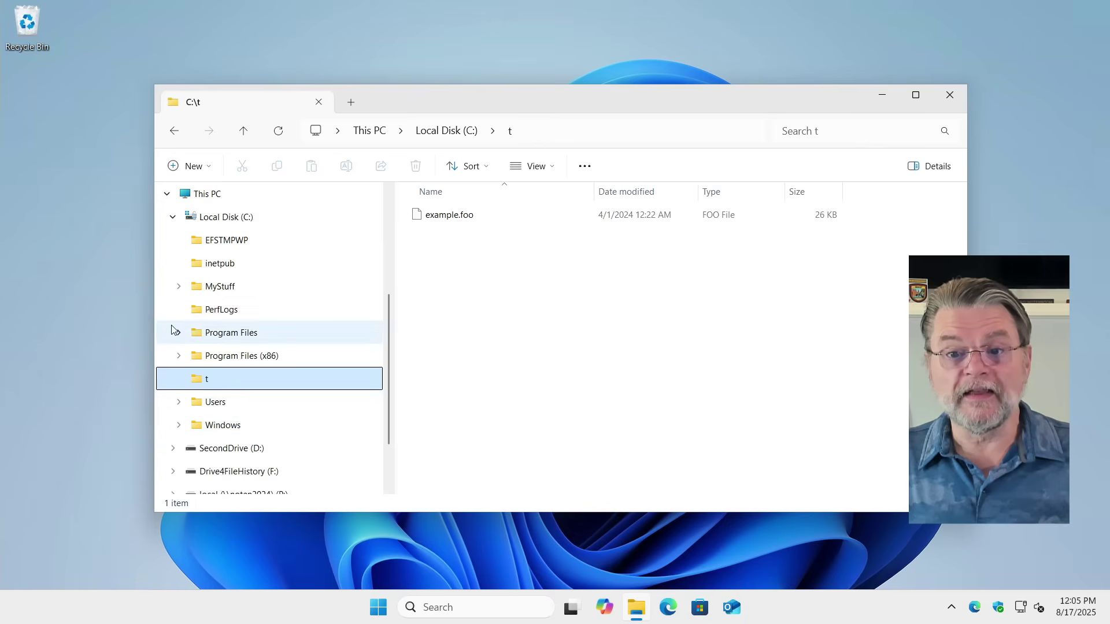
{"action": "left_click", "coordinate": [179, 286]}
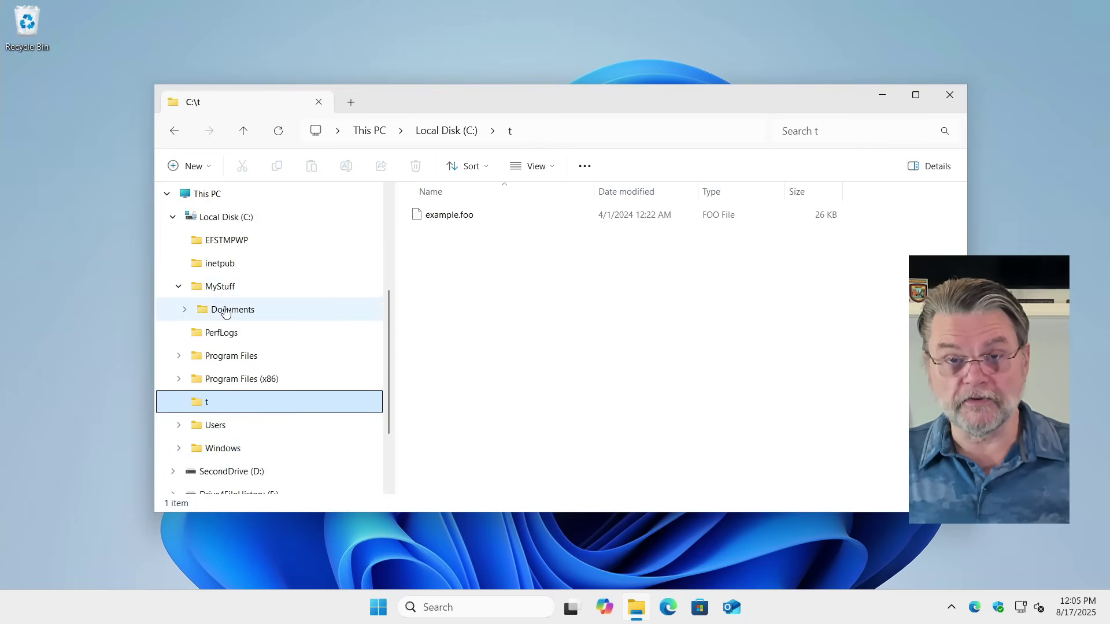
{"action": "left_click", "coordinate": [183, 312]}
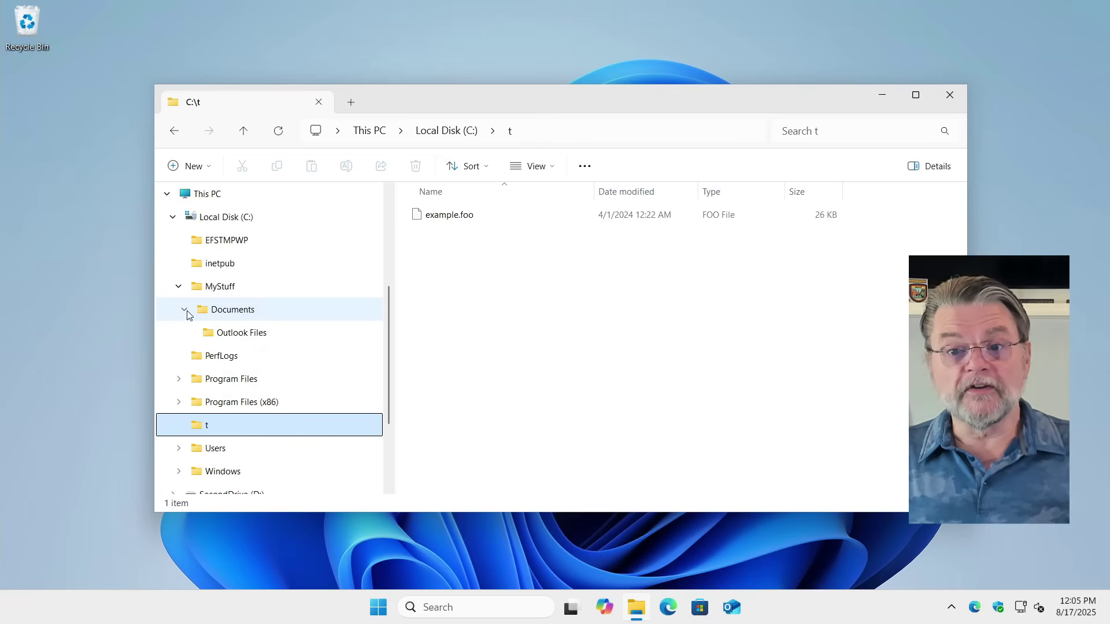
{"action": "left_click", "coordinate": [230, 339]}
{"action": "key", "text": "alt+Up"}
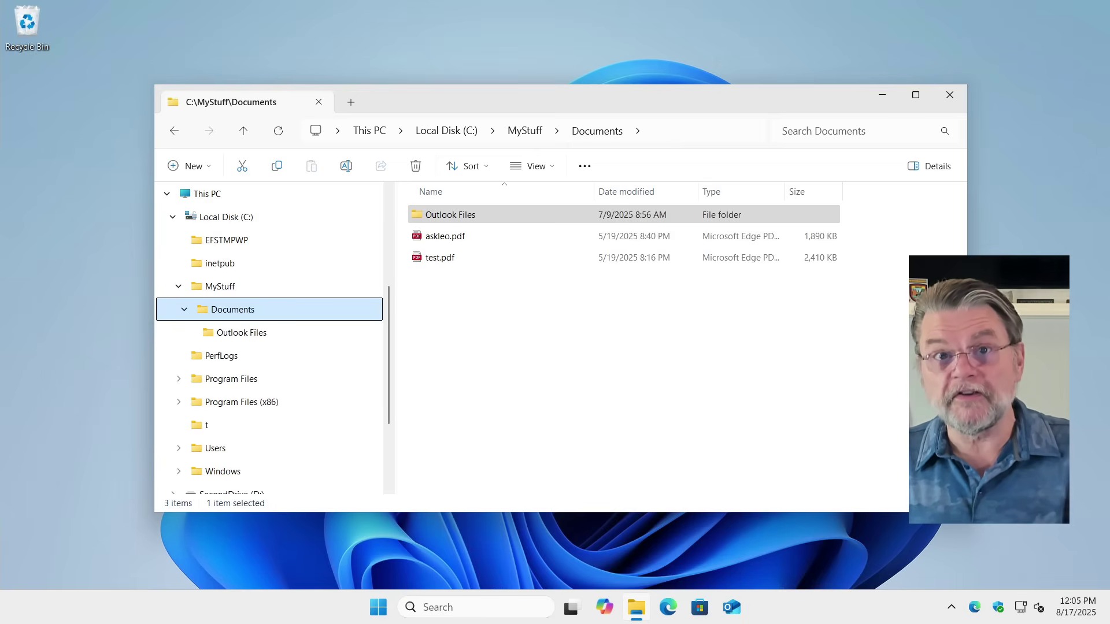
{"action": "left_click", "coordinate": [259, 338]}
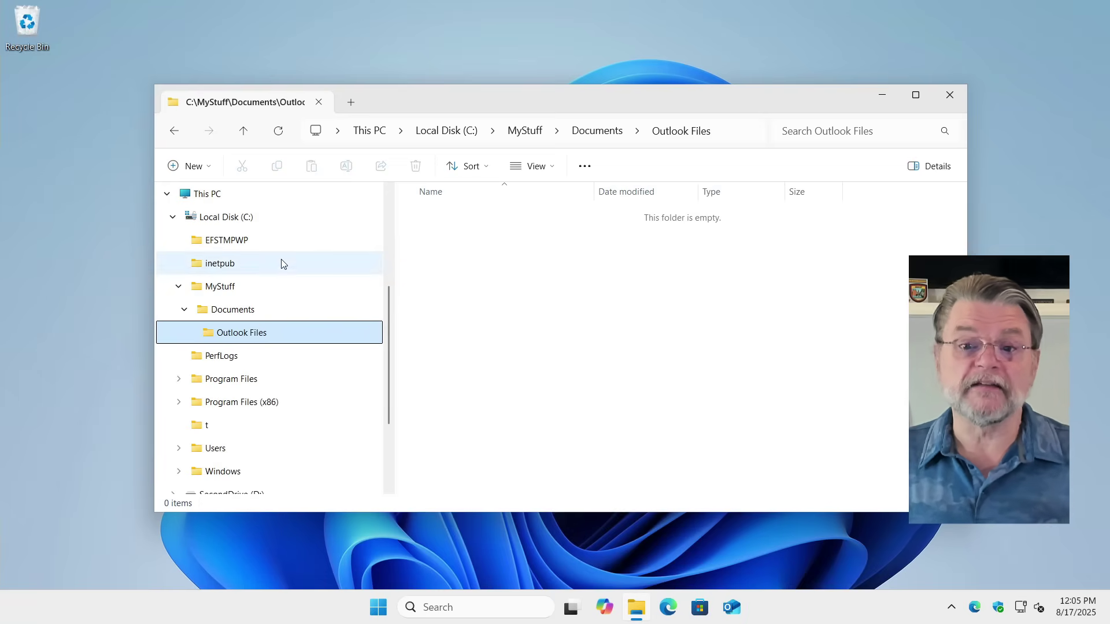
{"action": "left_click", "coordinate": [183, 379]}
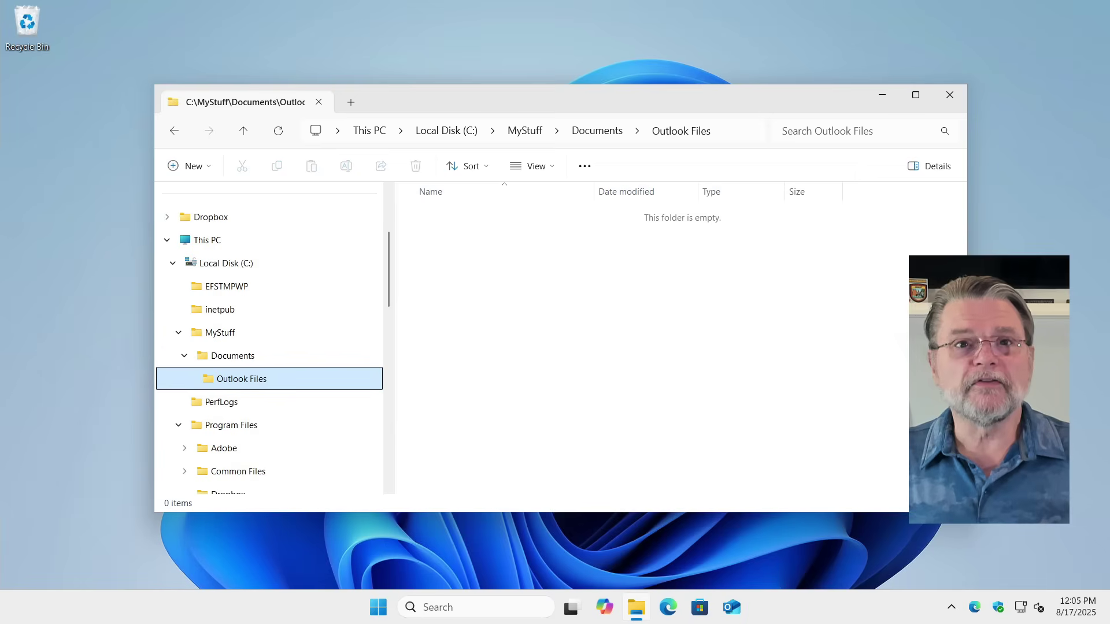
- Show the MyStuff\Documents folder and complete its address to C:\MyStuff\Documents\test.pdf without opening the file
{"action": "left_click", "coordinate": [241, 357]}
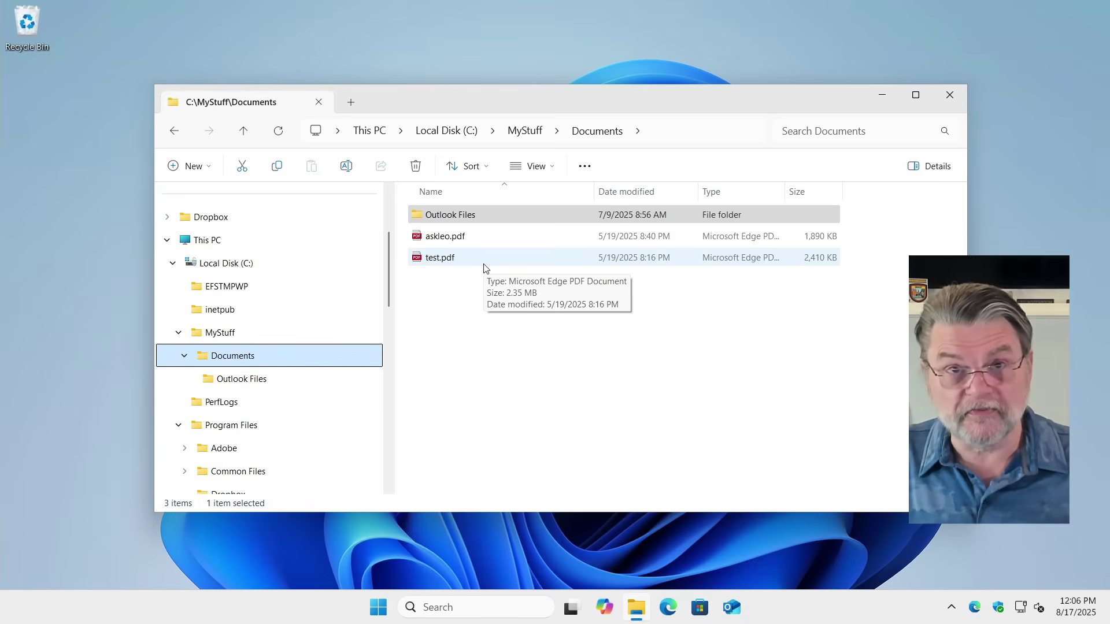
{"action": "left_click", "coordinate": [678, 127]}
{"action": "left_click", "coordinate": [640, 124]}
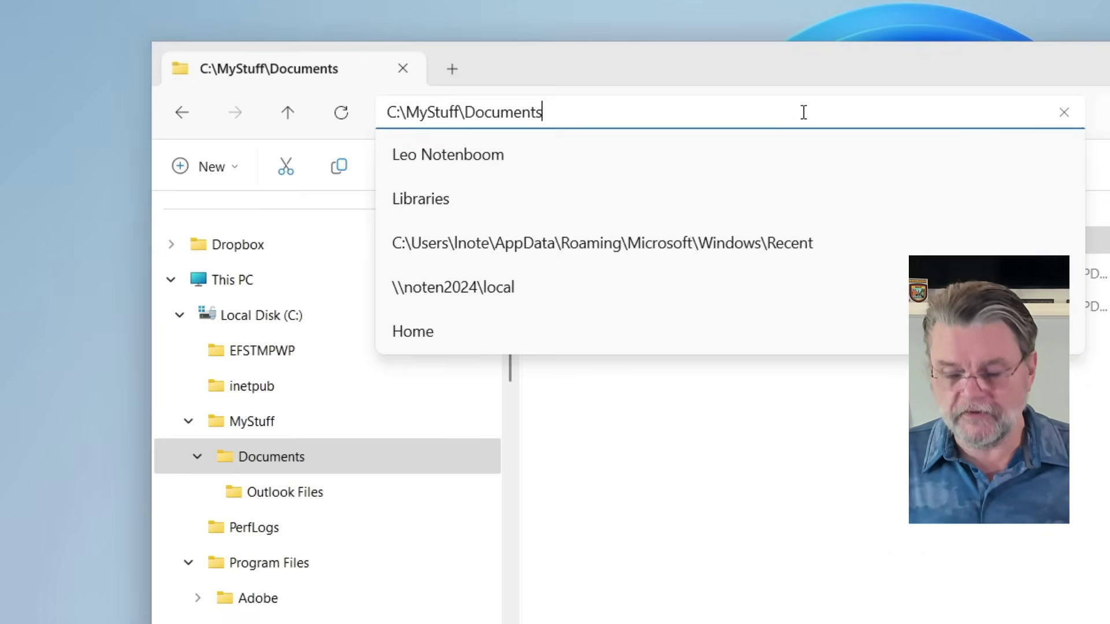
{"action": "type", "text": "\\test"}
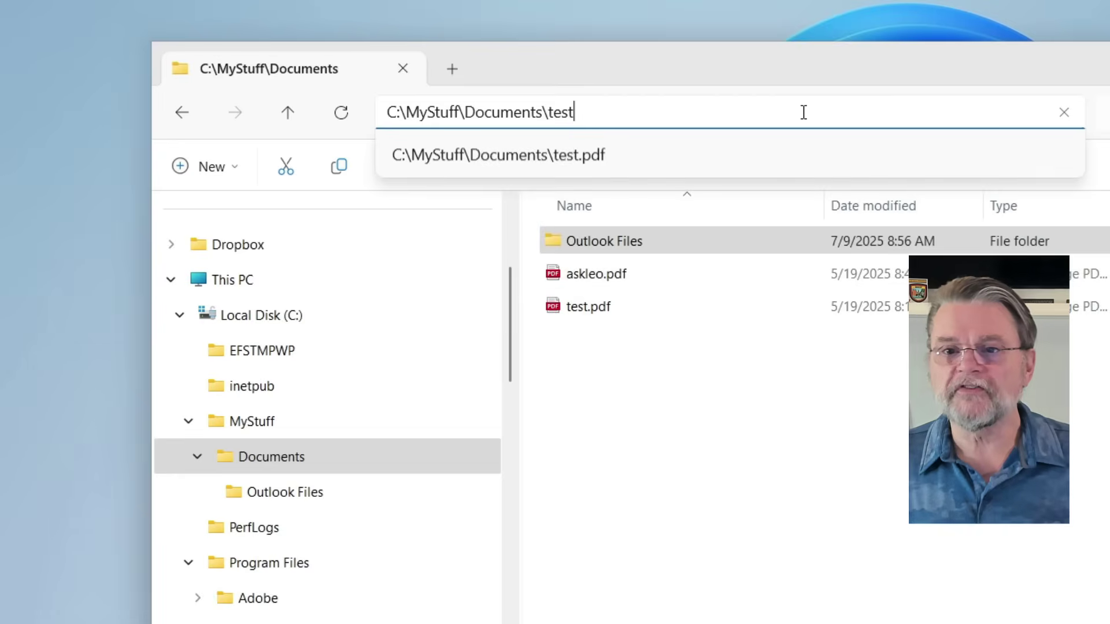
{"action": "key", "text": "Down"}
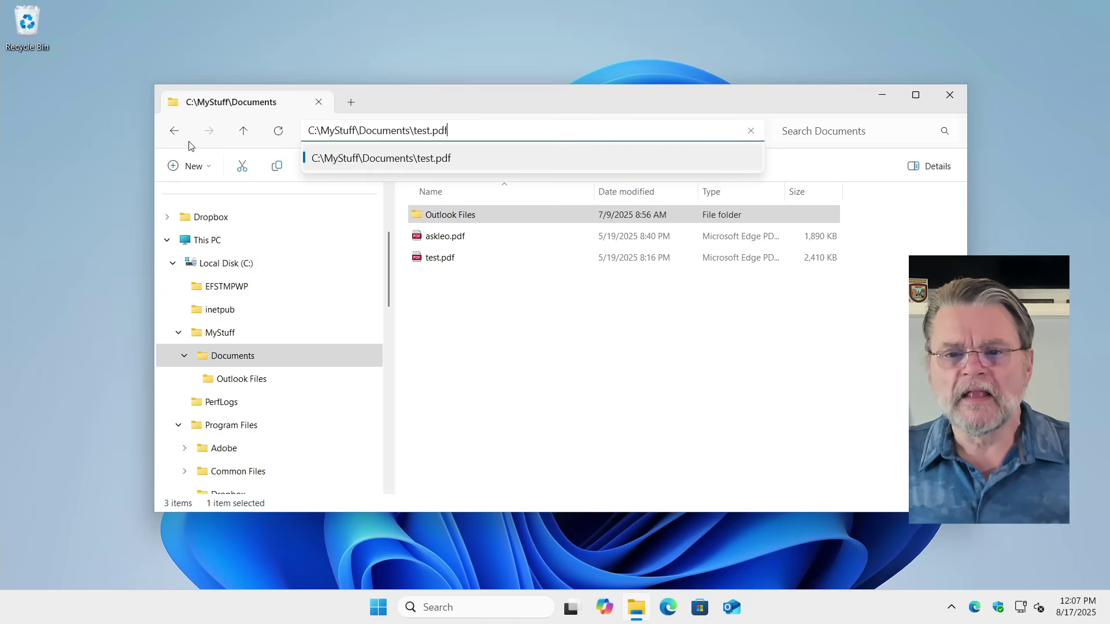
- Go to the root of Local Disk (C:) and examine the Program Files, Program Files (x86), Users and Windows folders
{"action": "left_click", "coordinate": [191, 266]}
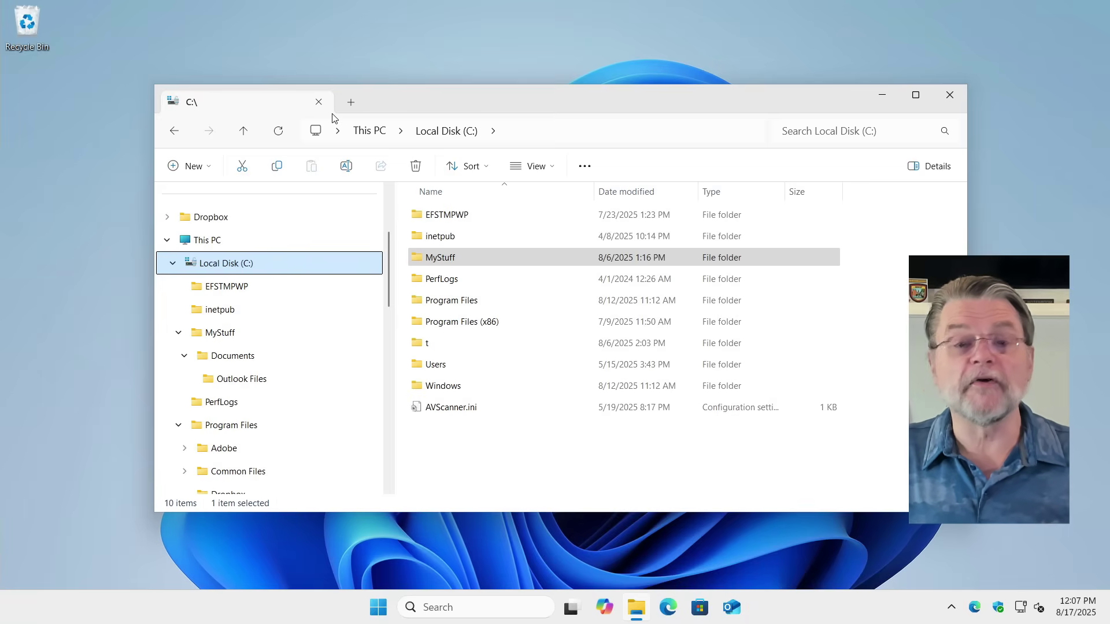
{"action": "left_click", "coordinate": [498, 307]}
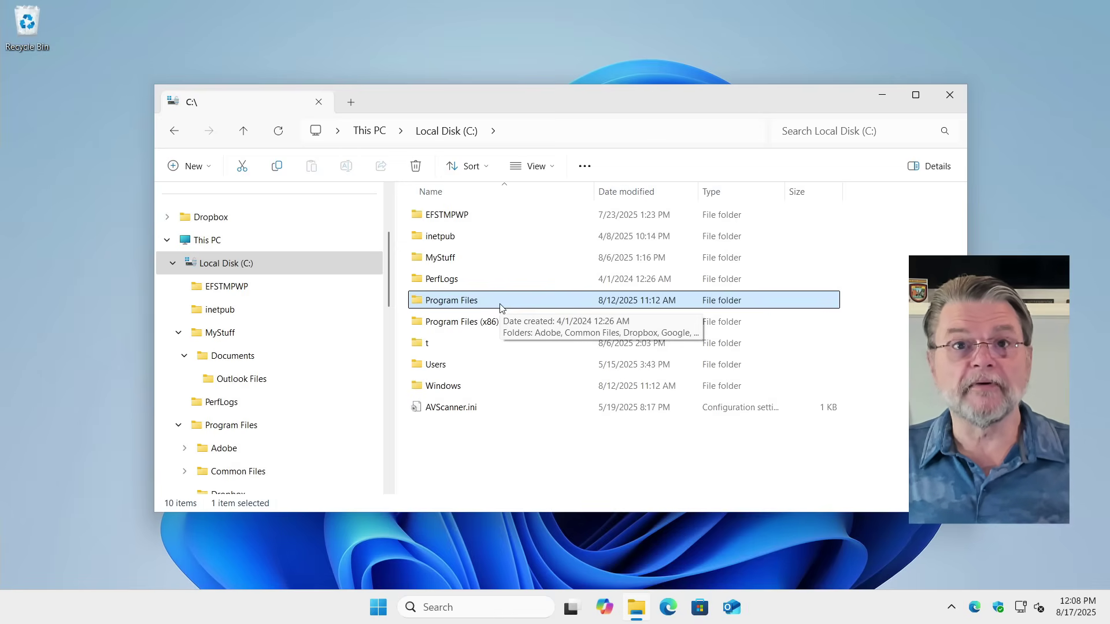
{"action": "left_click", "coordinate": [516, 326]}
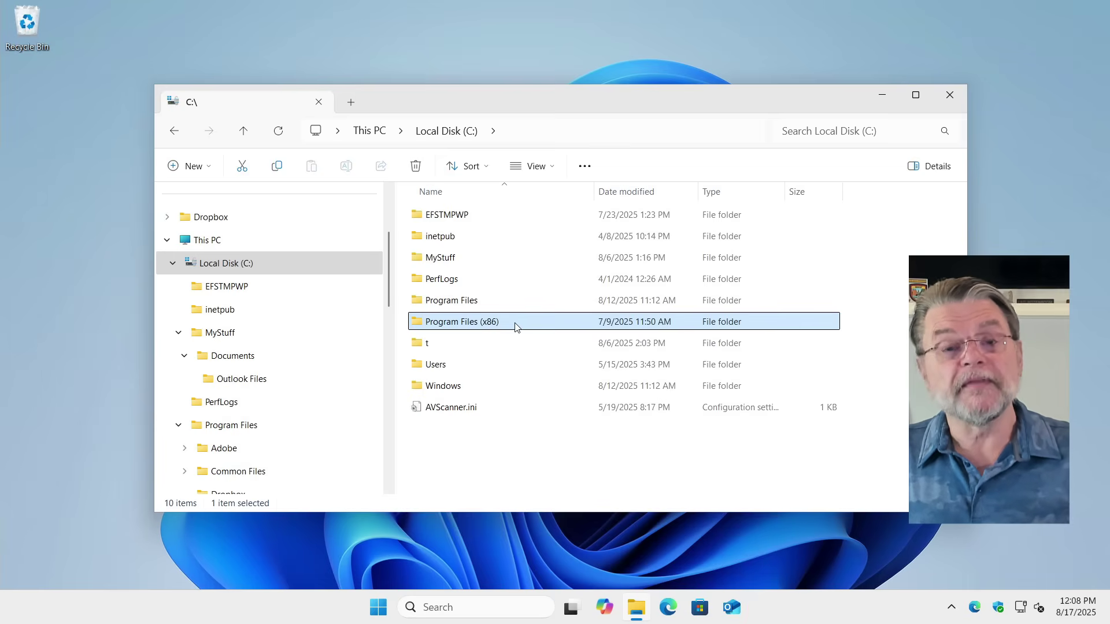
{"action": "left_click", "coordinate": [448, 368]}
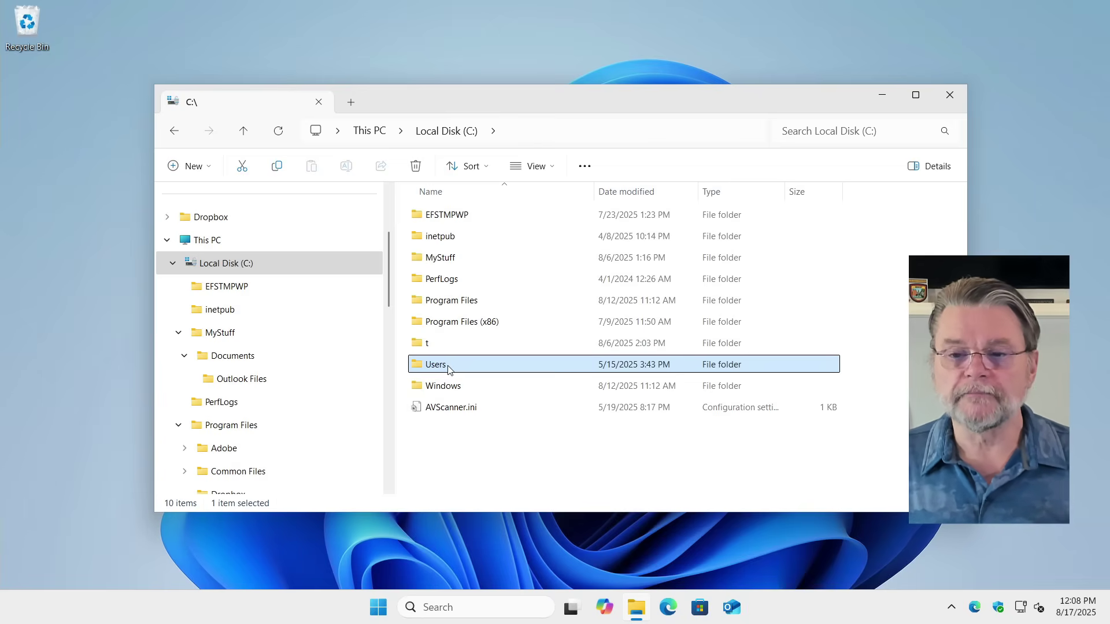
{"action": "left_click", "coordinate": [458, 390]}
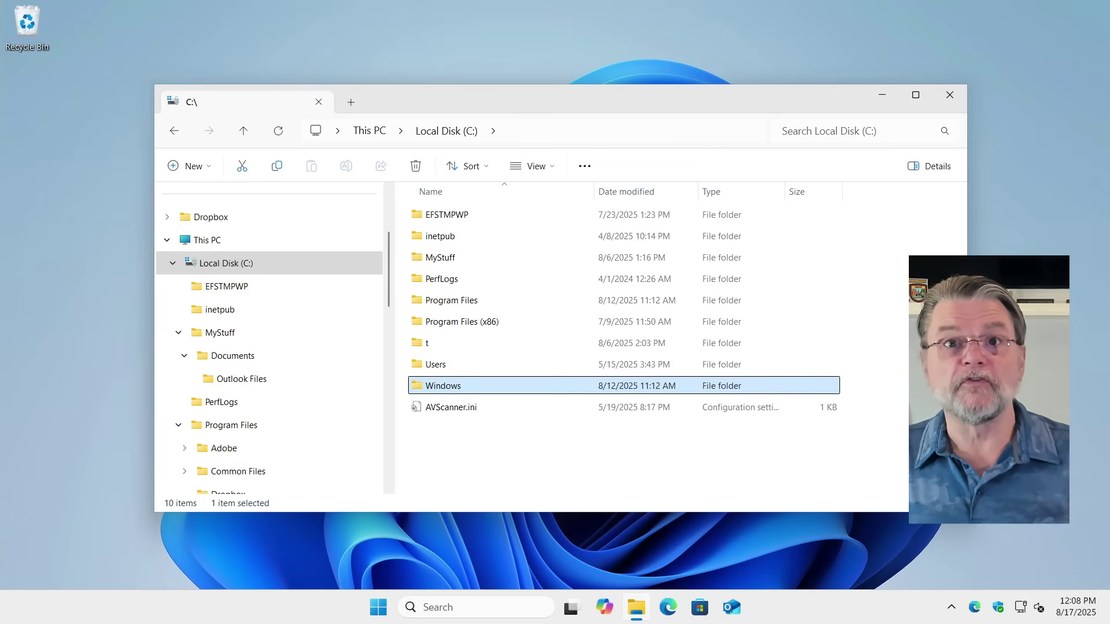
- Open the Windows folder and look through its subfolders, locating System32
{"action": "double_click", "coordinate": [452, 390]}
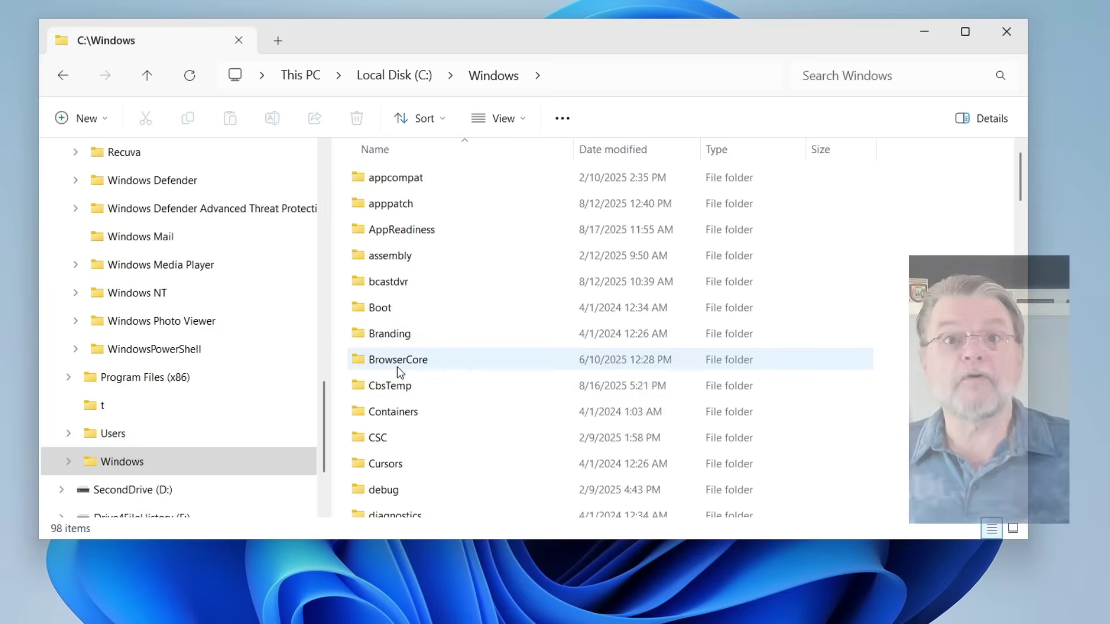
{"action": "scroll", "coordinate": [486, 379], "scroll_direction": "down", "scroll_amount": 13}
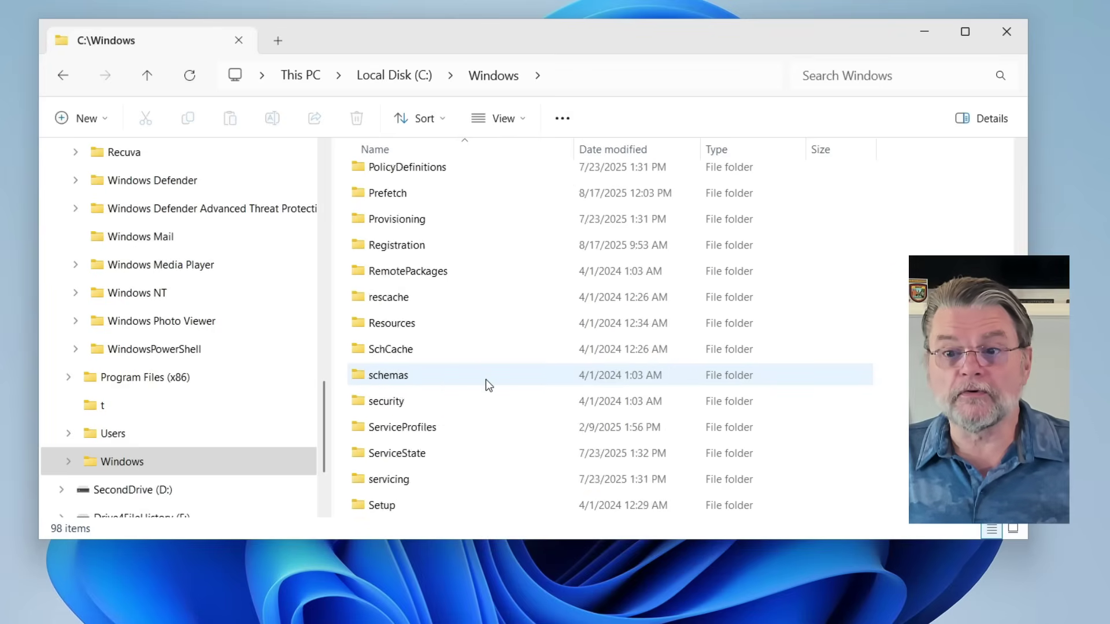
{"action": "scroll", "coordinate": [485, 379], "scroll_direction": "down", "scroll_amount": 7}
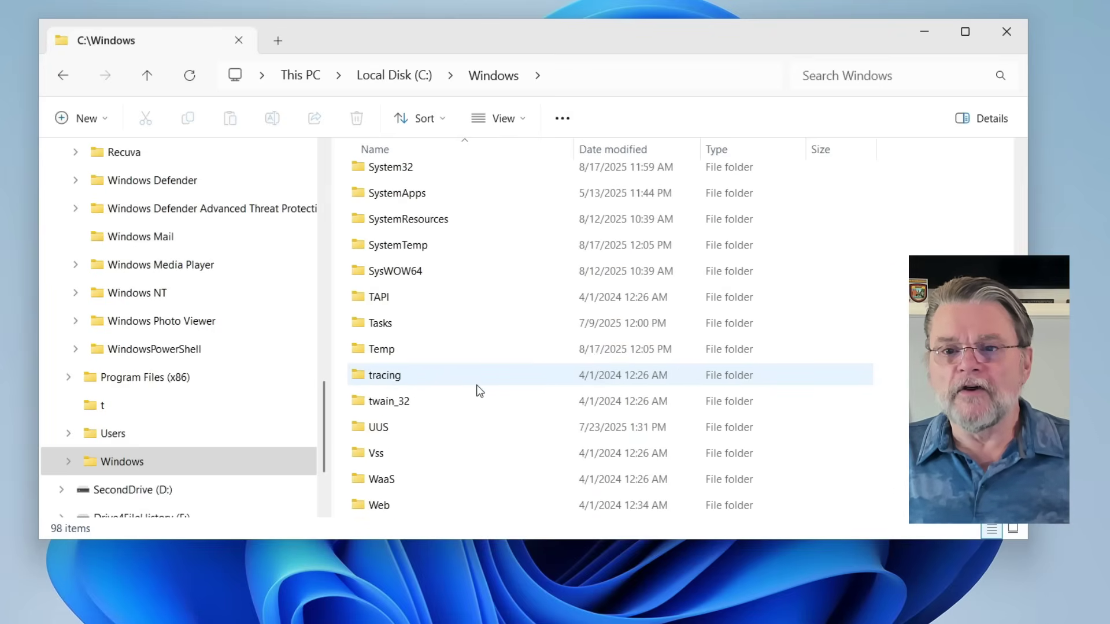
{"action": "scroll", "coordinate": [479, 390], "scroll_direction": "up", "scroll_amount": 2}
{"action": "left_click", "coordinate": [427, 235]}
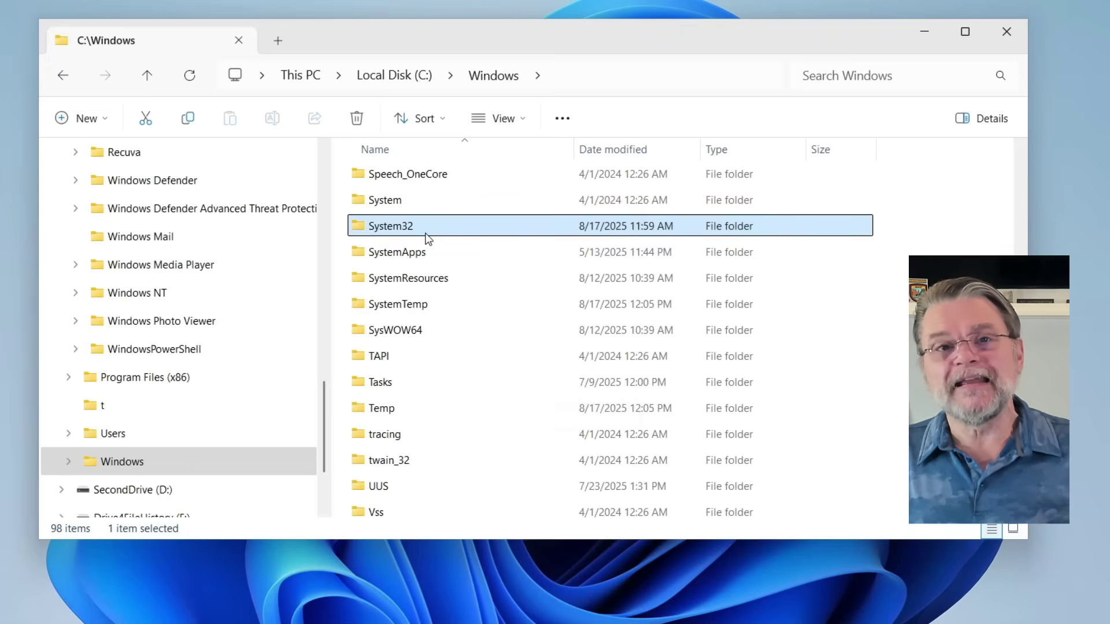
{"action": "scroll", "coordinate": [427, 237], "scroll_direction": "up", "scroll_amount": 18}
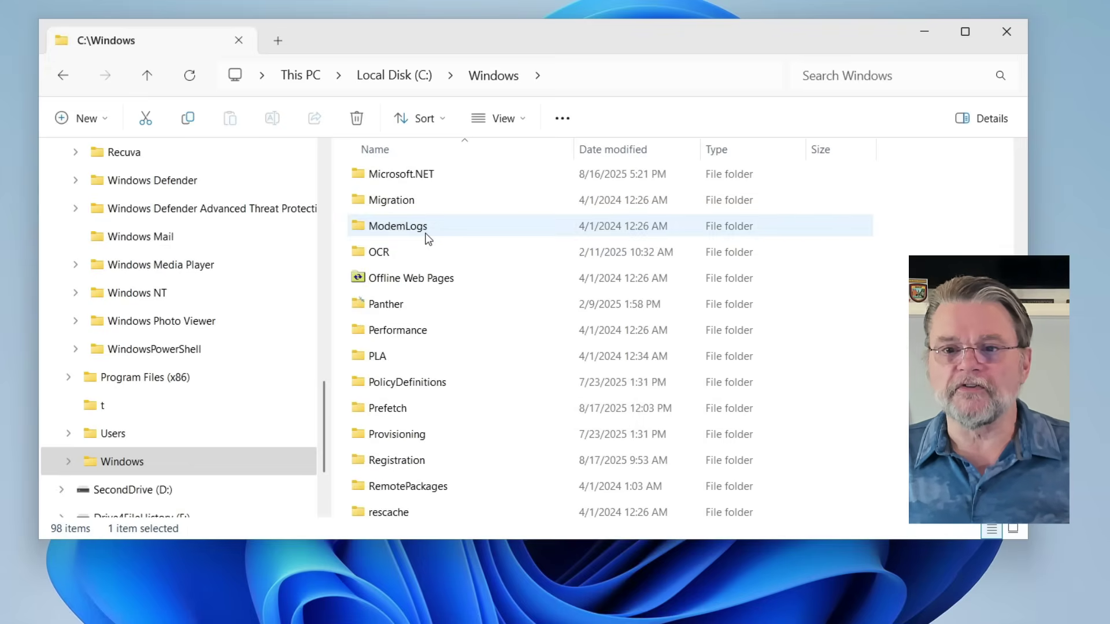
- Return to Local Disk (C:), open Users, and go to the current account's profile folder with the path C:\Users\%USERNAME%
{"action": "left_click", "coordinate": [395, 77]}
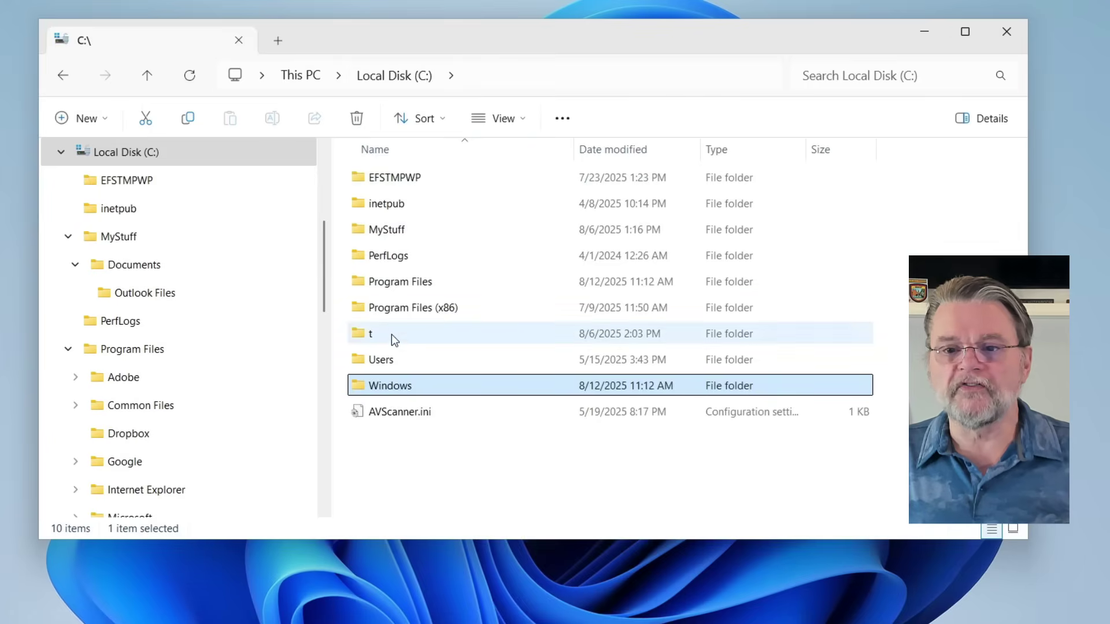
{"action": "double_click", "coordinate": [414, 362]}
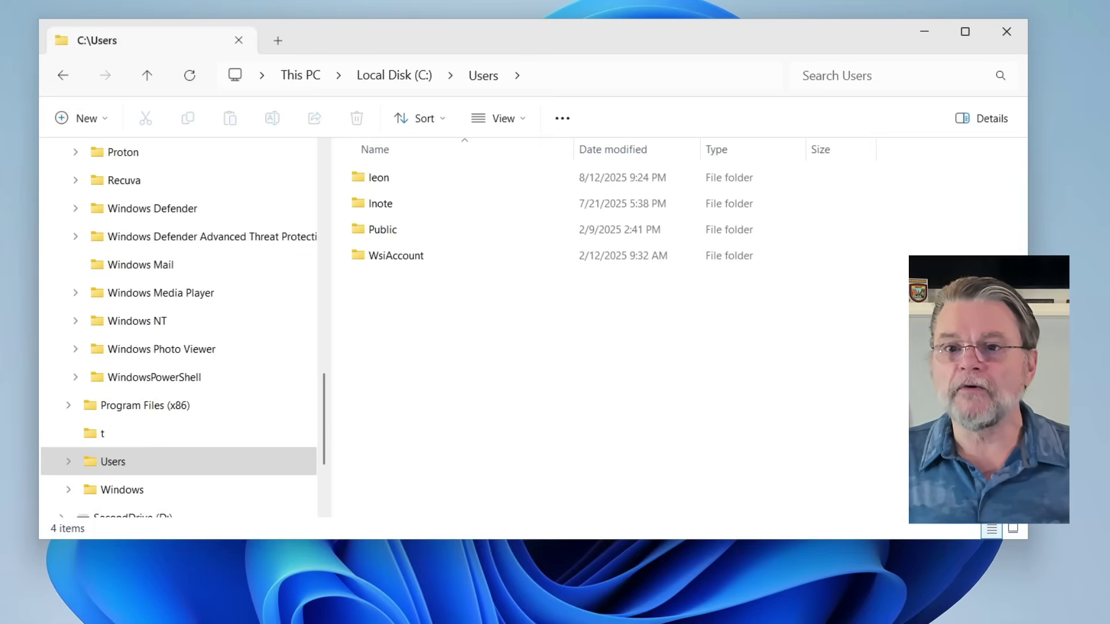
{"action": "left_click", "coordinate": [550, 75]}
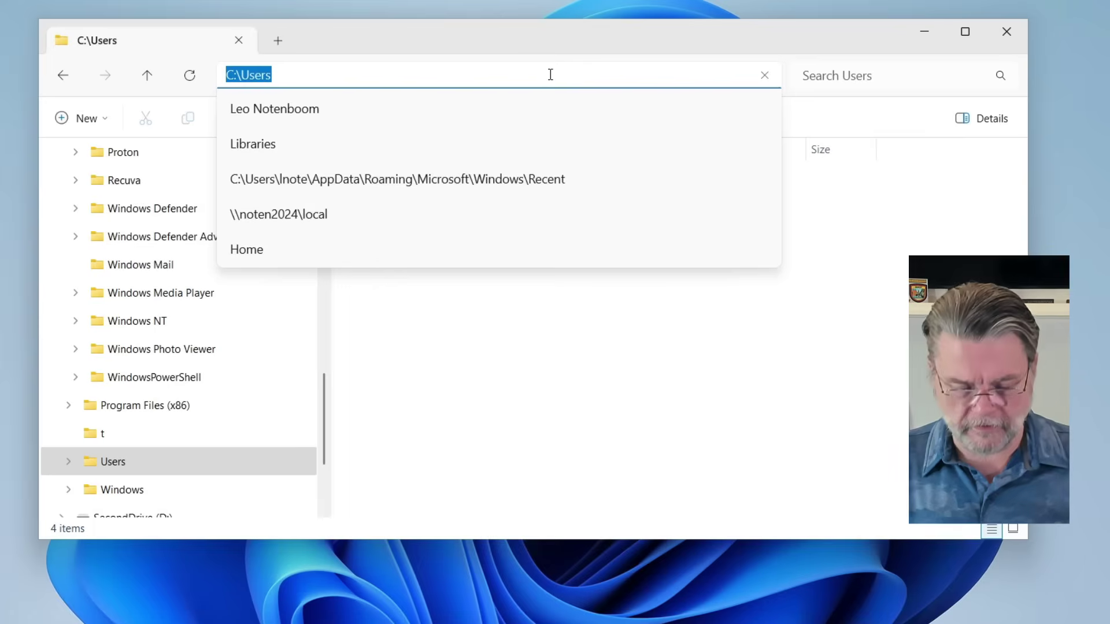
{"action": "left_click", "coordinate": [550, 74]}
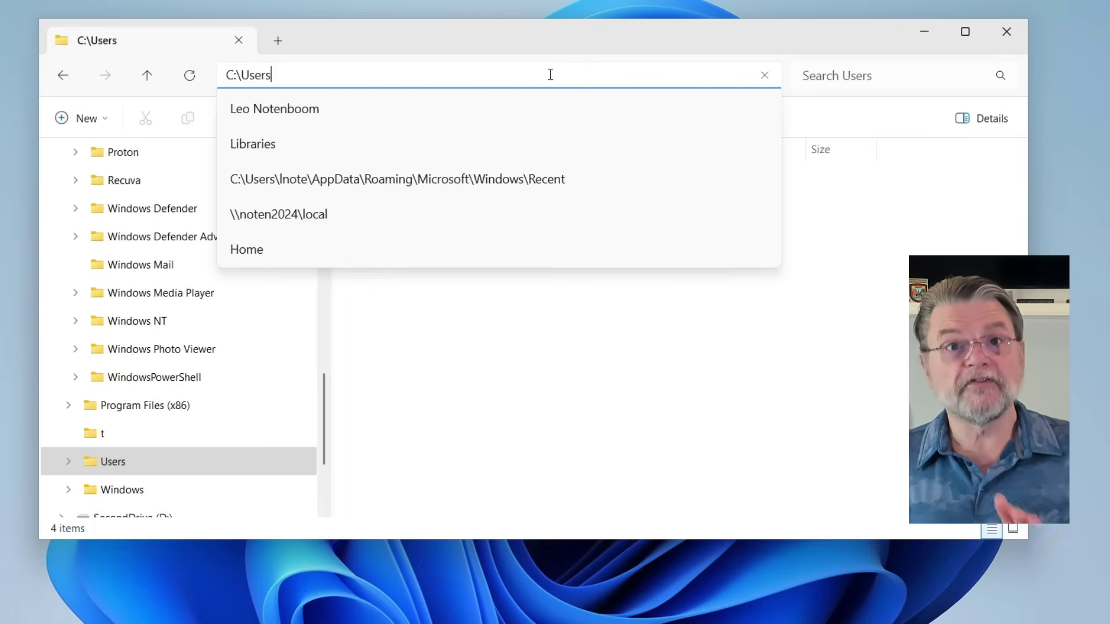
{"action": "type", "text": "\\"}
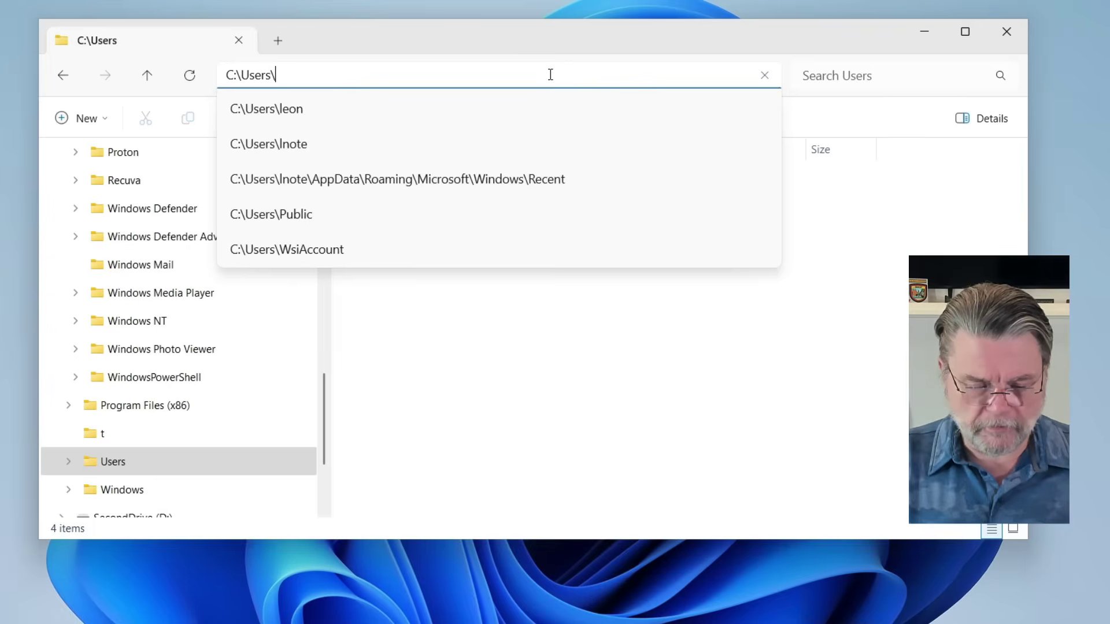
{"action": "type", "text": "%USERNA"}
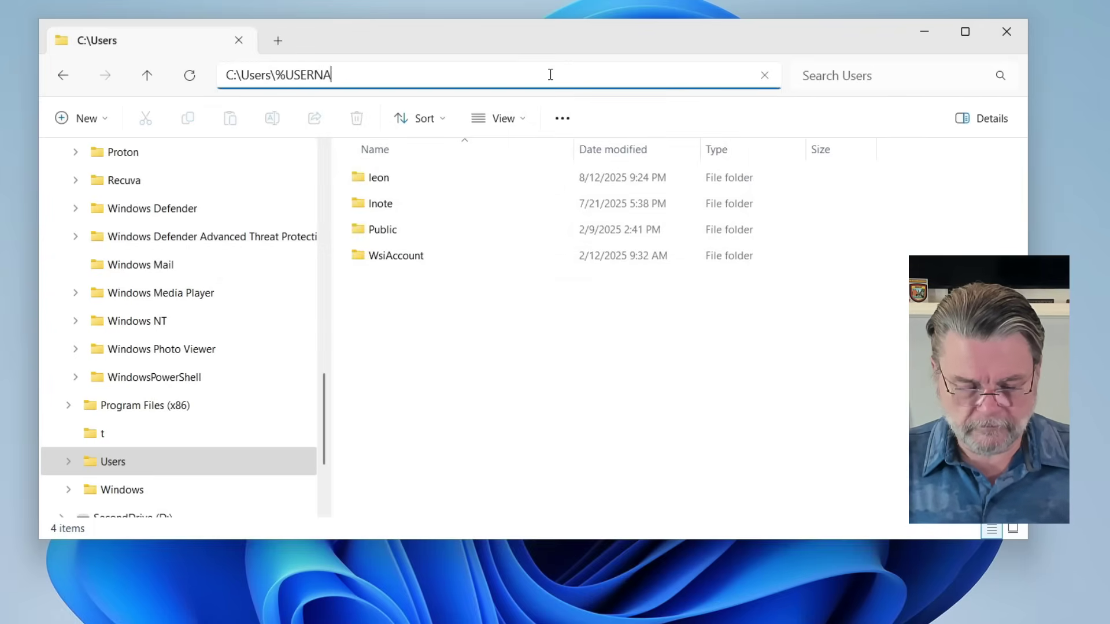
{"action": "type", "text": "ME%"}
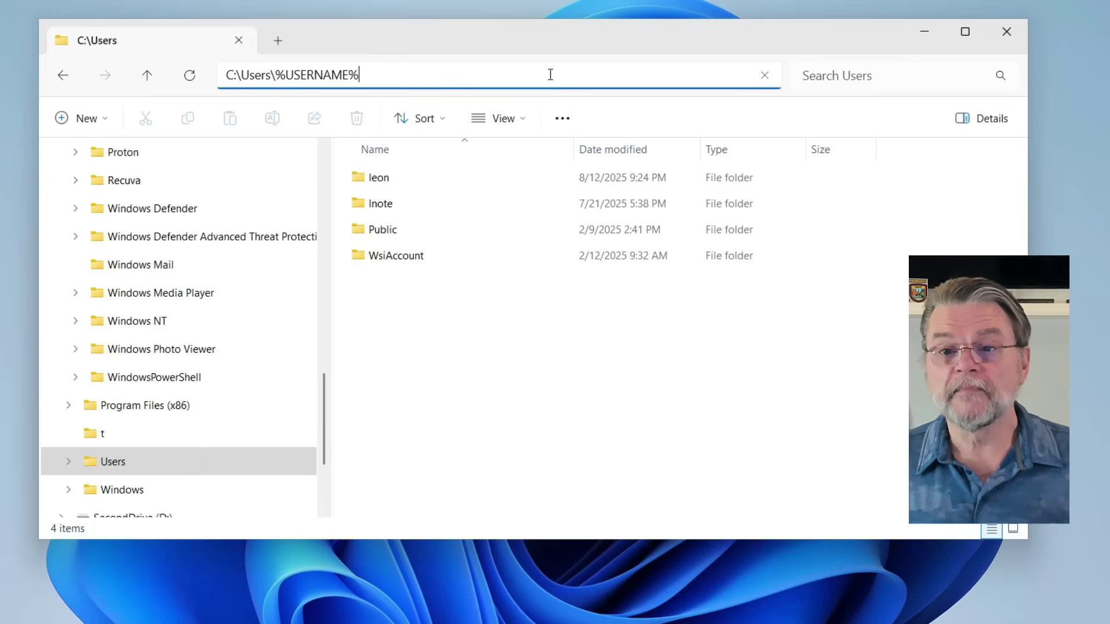
{"action": "key", "text": "Return"}
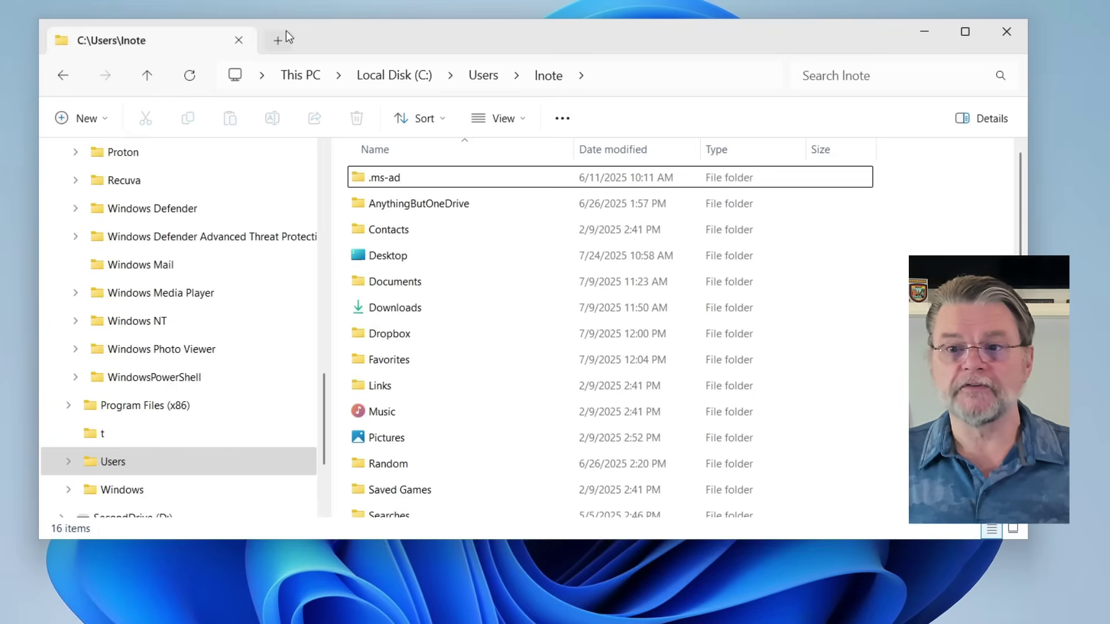
{"action": "mouse_move", "coordinate": [495, 226]}
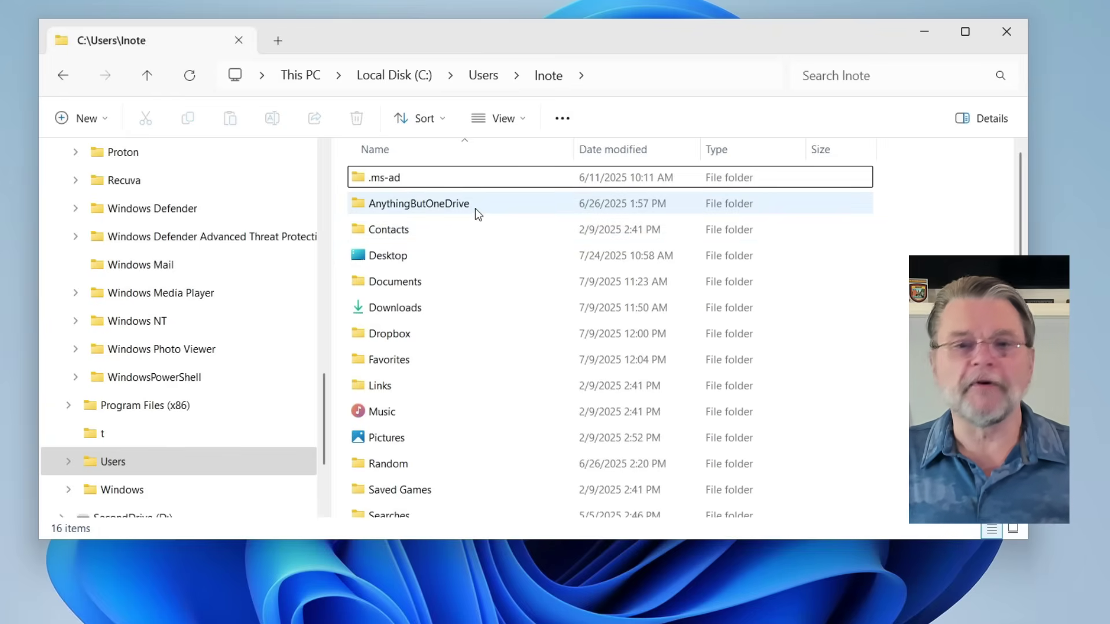
- Examine the profile folder's contents, selecting AnythingButOneDrive, Desktop, Documents, Downloads, Music and Pictures in turn
{"action": "left_click", "coordinate": [475, 208]}
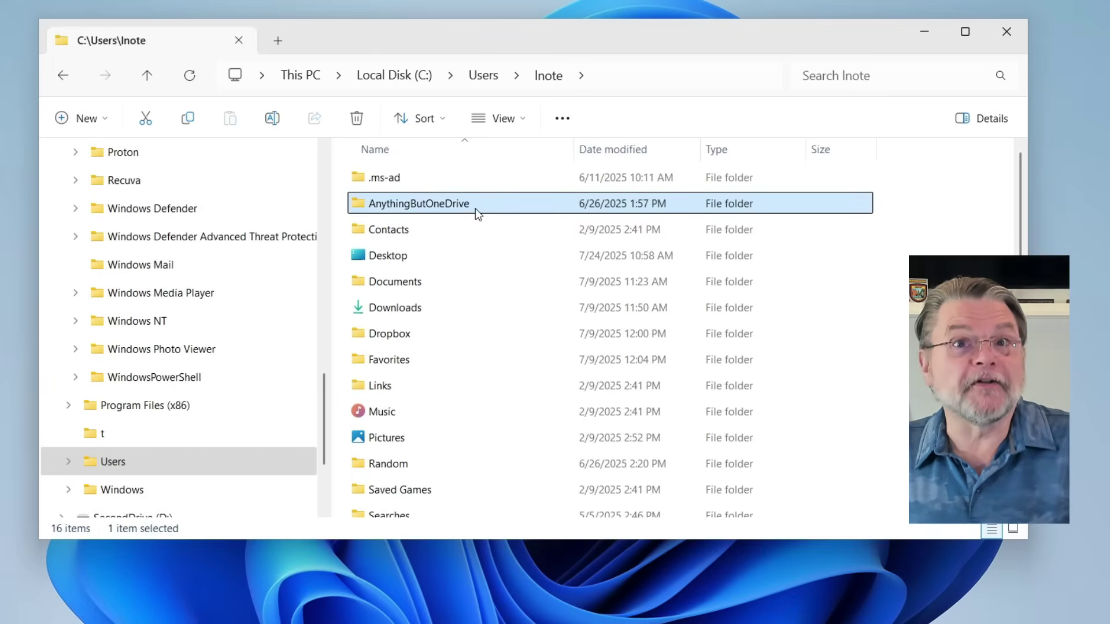
{"action": "mouse_move", "coordinate": [438, 264]}
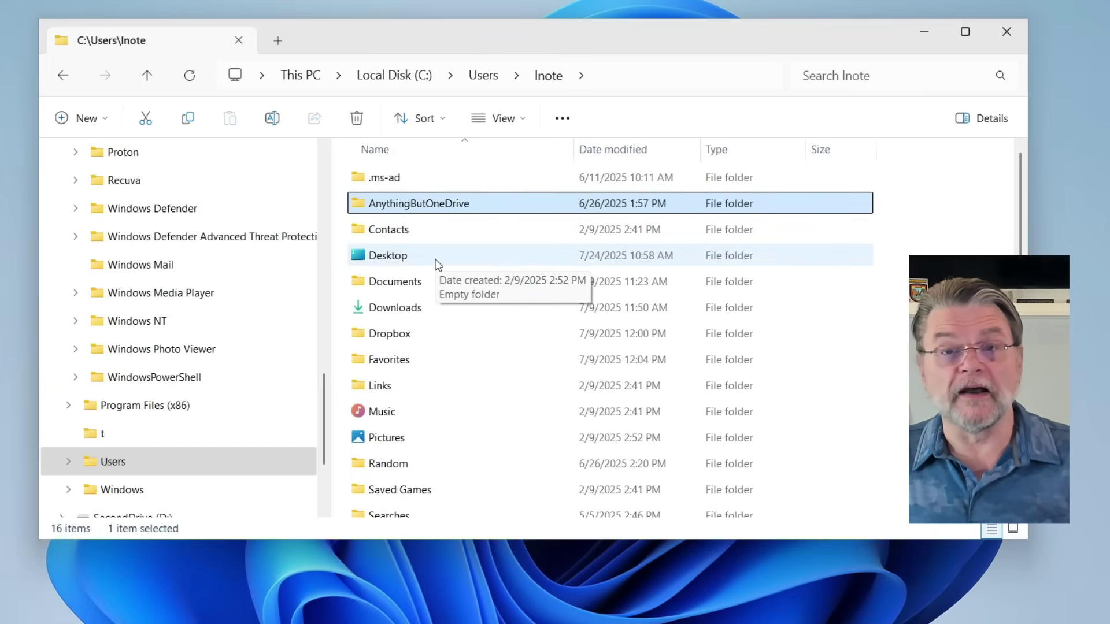
{"action": "left_click", "coordinate": [427, 262]}
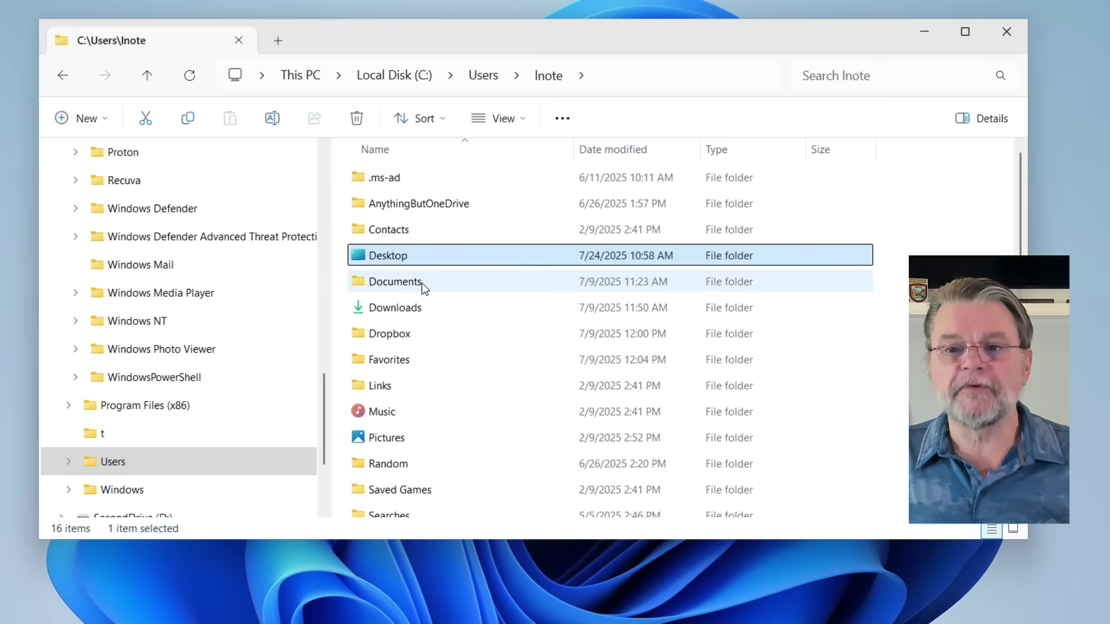
{"action": "left_click", "coordinate": [423, 283]}
{"action": "left_click", "coordinate": [432, 311]}
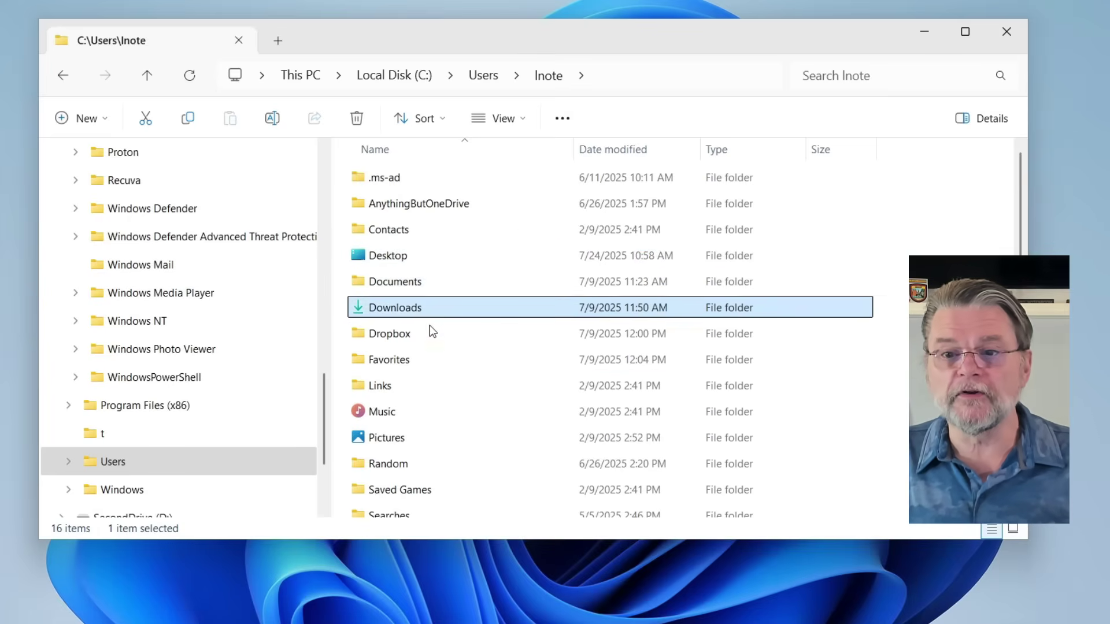
{"action": "left_click", "coordinate": [408, 416]}
{"action": "left_click", "coordinate": [425, 444]}
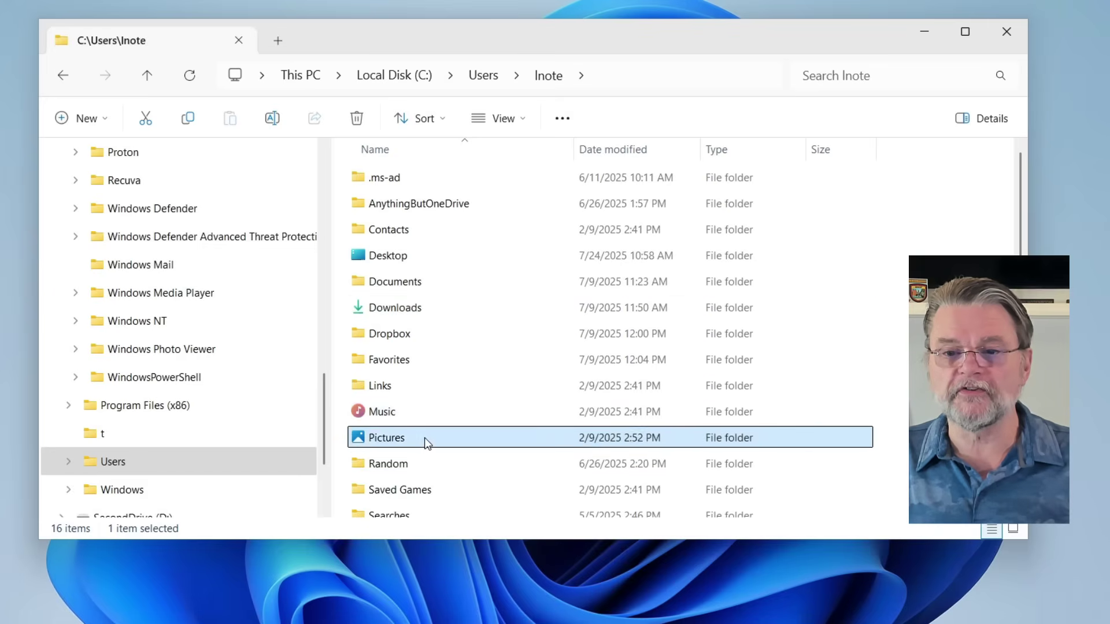
{"action": "scroll", "coordinate": [426, 442], "scroll_direction": "down", "scroll_amount": 1}
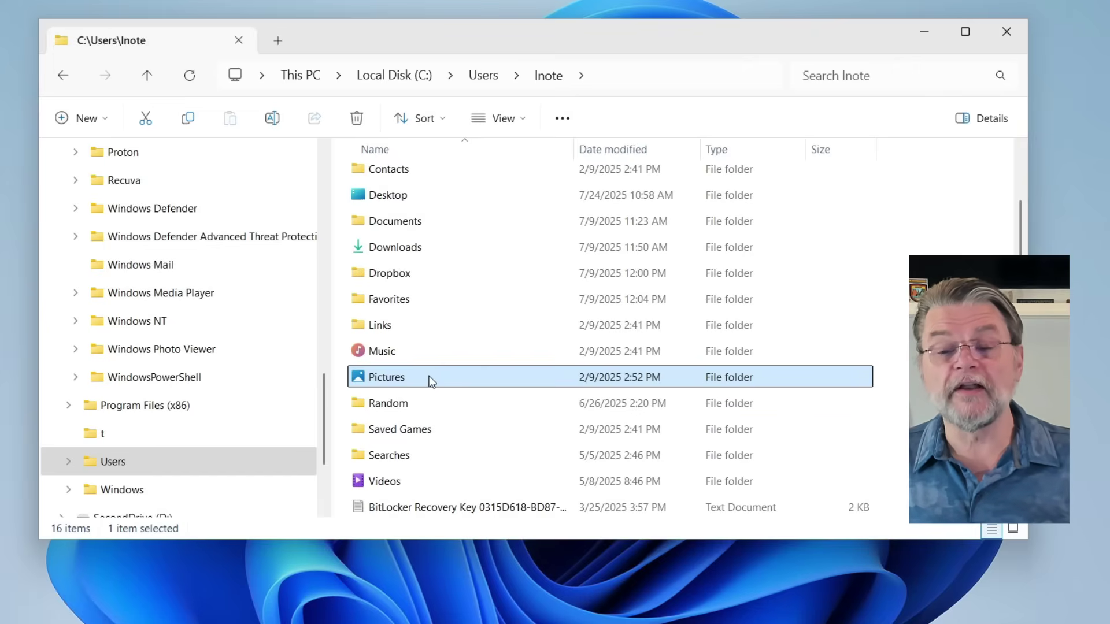
{"action": "mouse_move", "coordinate": [430, 379]}
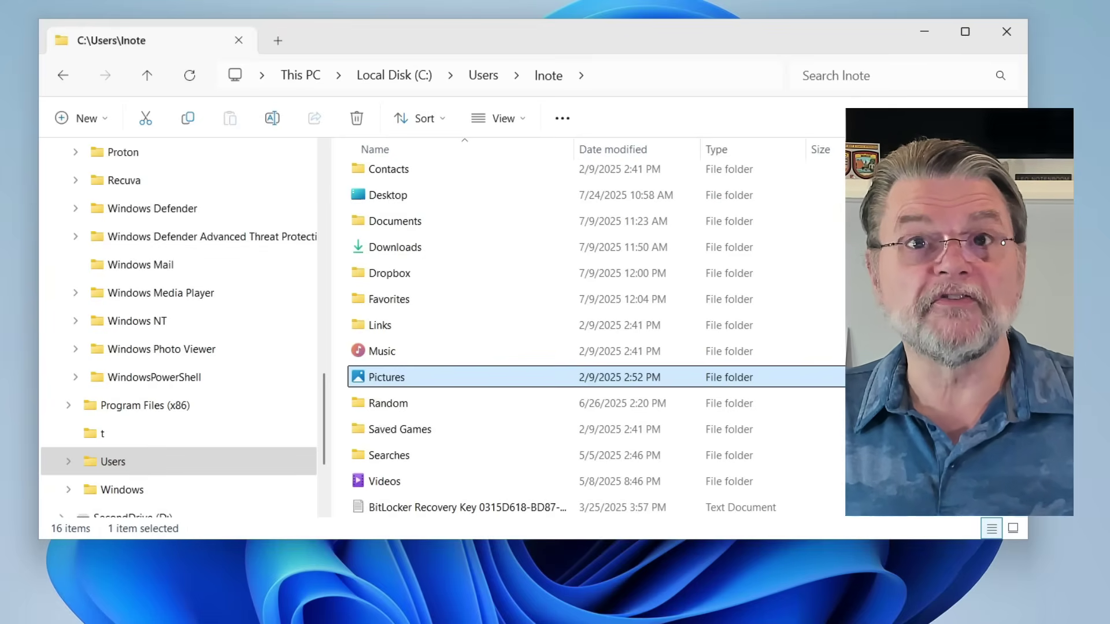
- Look inside the profile's Documents folder and return to the profile folder
{"action": "left_click", "coordinate": [394, 231]}
{"action": "double_click", "coordinate": [394, 230]}
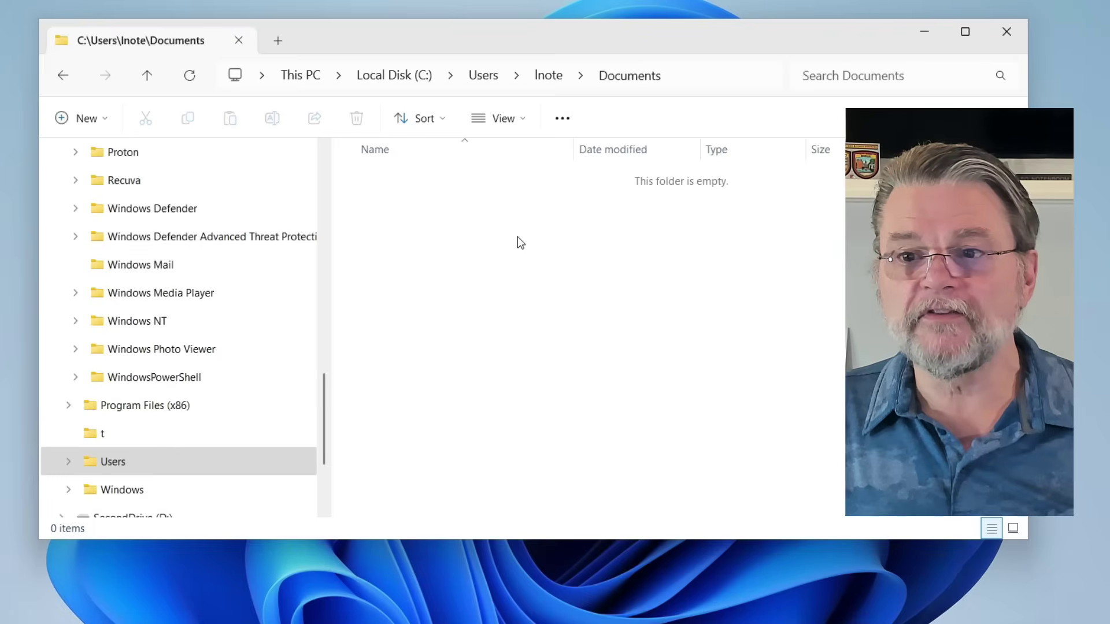
{"action": "left_click", "coordinate": [545, 78]}
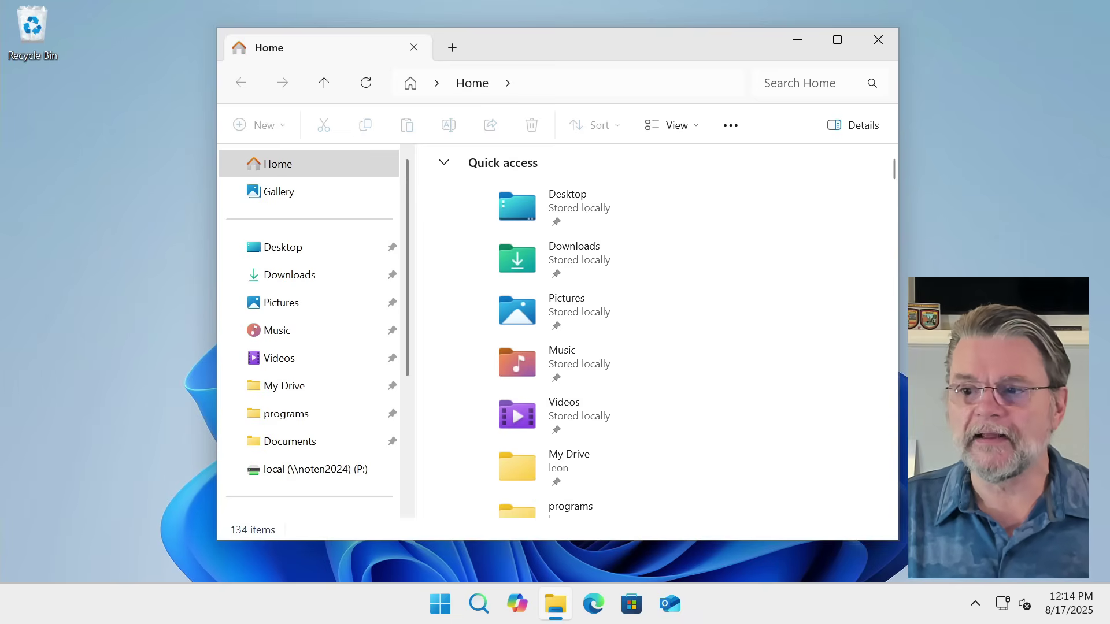
- Widen the File Explorer window and view the Desktop and Downloads folders from Quick access
{"action": "left_click_drag", "start_coordinate": [899, 340], "coordinate": [1041, 336]}
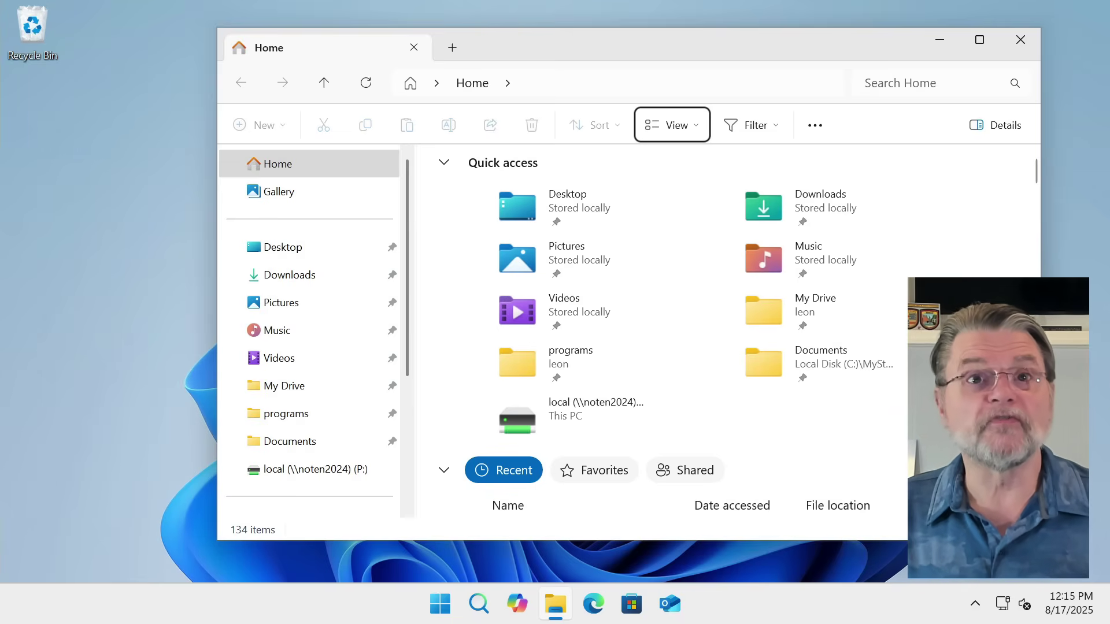
{"action": "double_click", "coordinate": [581, 206]}
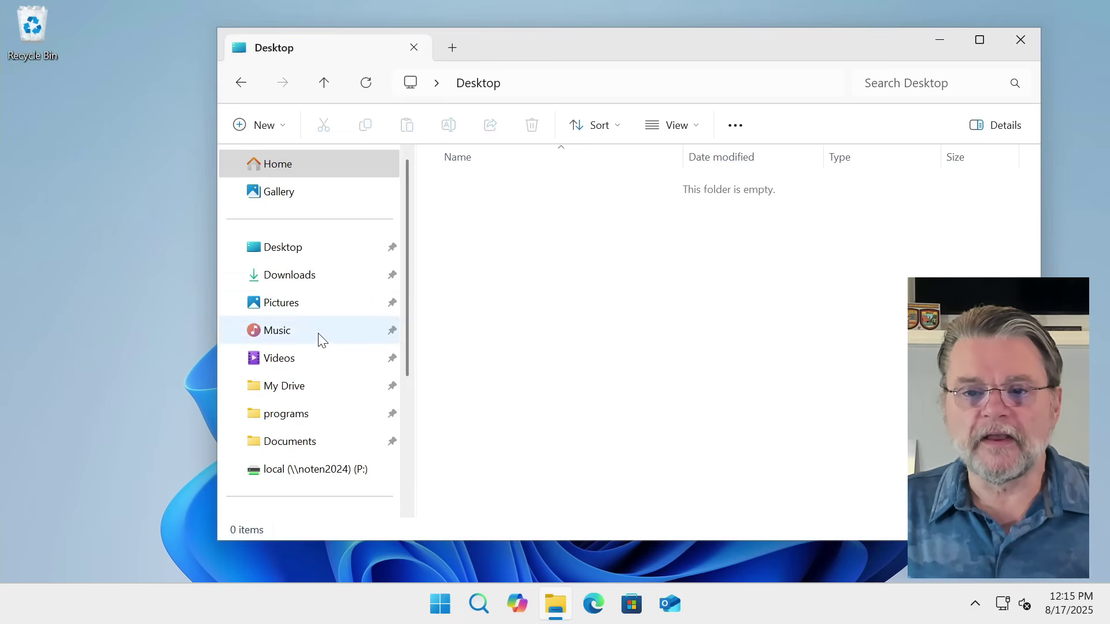
{"action": "left_click", "coordinate": [313, 286]}
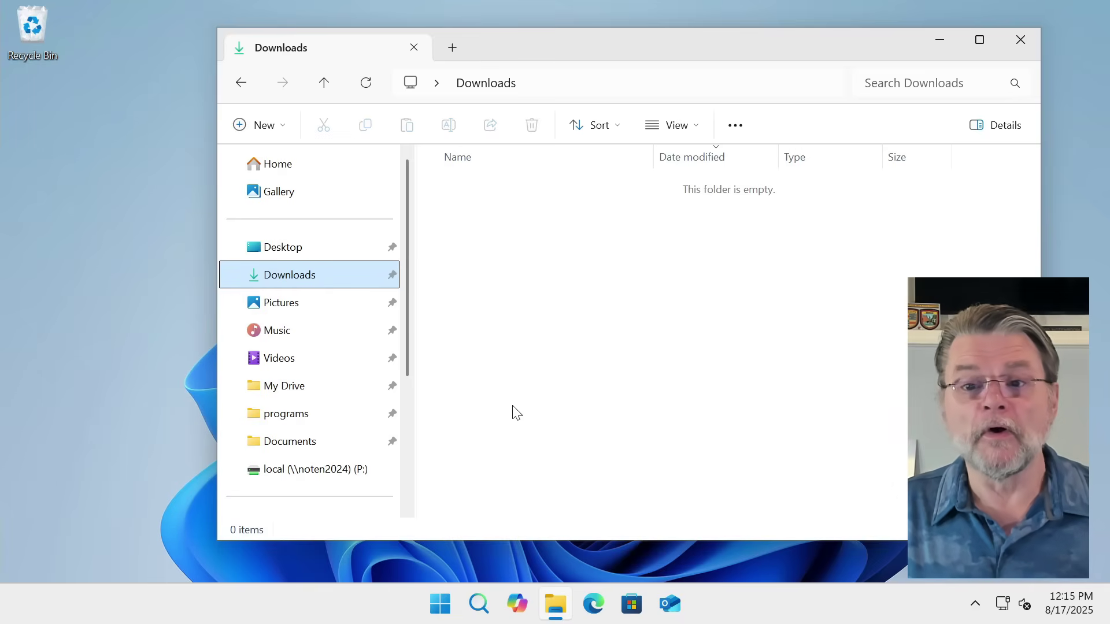
- Check the Downloads folder's properties and highlight its Location path
{"action": "right_click", "coordinate": [336, 282]}
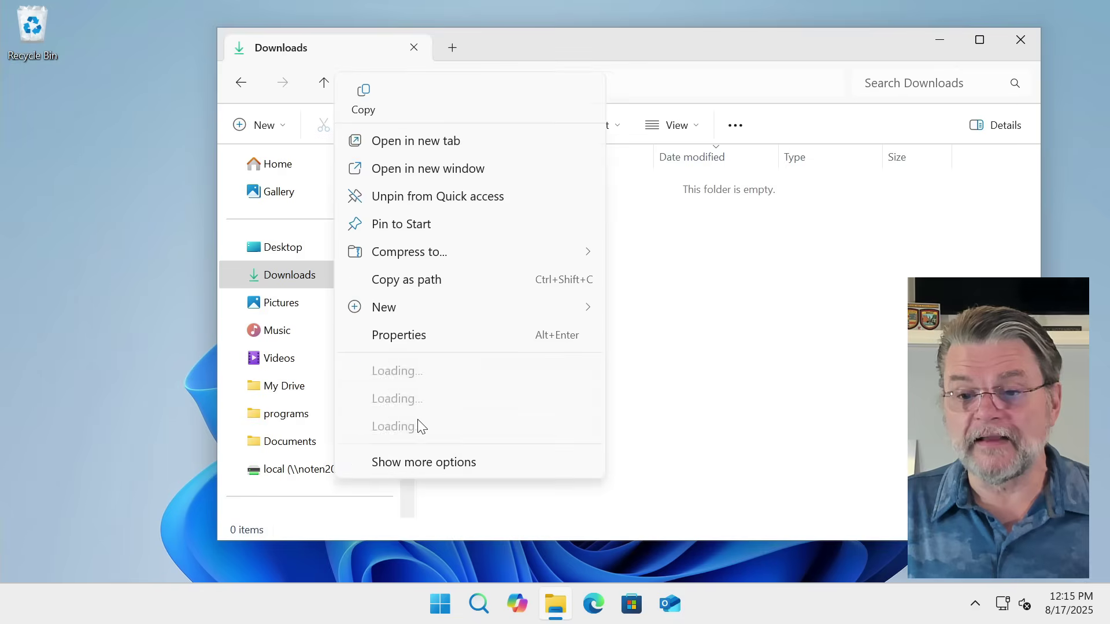
{"action": "left_click", "coordinate": [430, 336]}
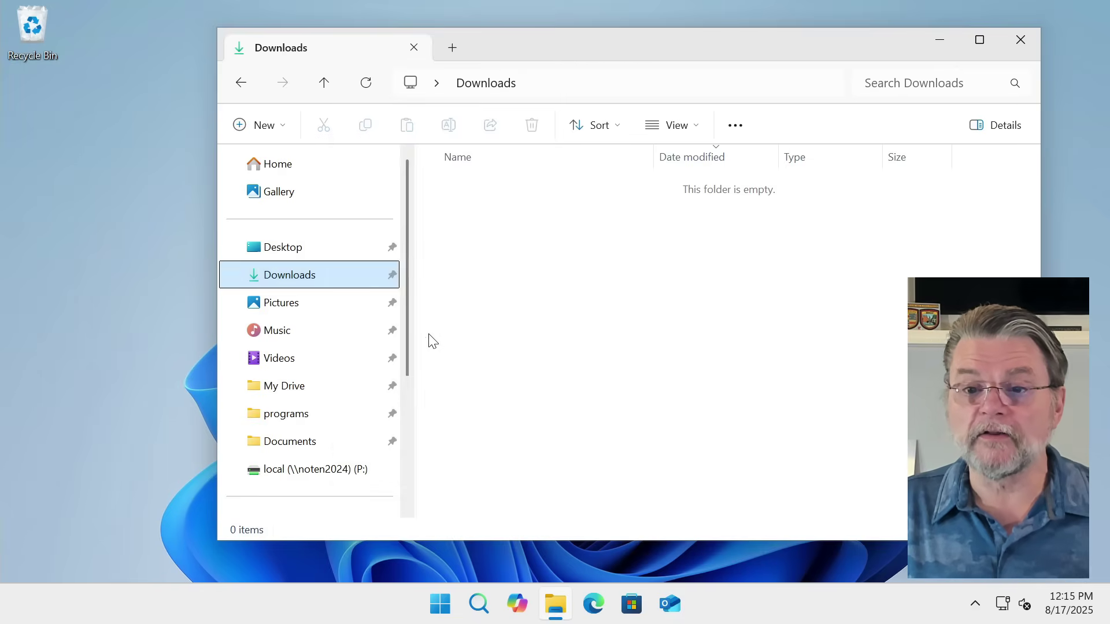
{"action": "double_click", "coordinate": [593, 292]}
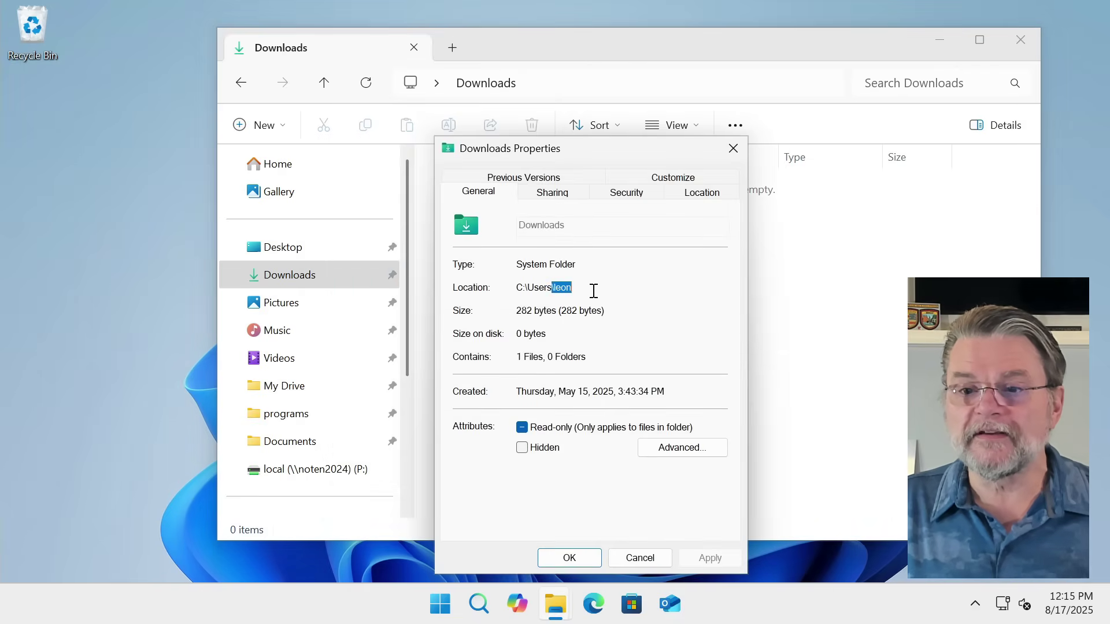
{"action": "left_click_drag", "start_coordinate": [593, 292], "coordinate": [488, 298]}
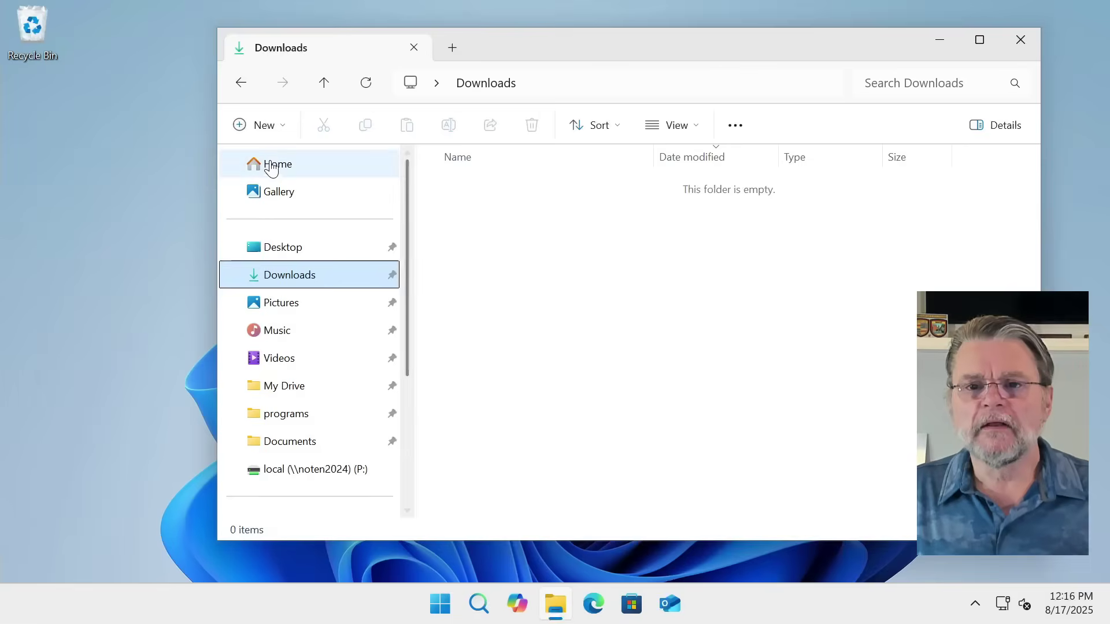
- Return to Home and go to the current account's profile folder by entering its path under c:\users
{"action": "left_click", "coordinate": [283, 167]}
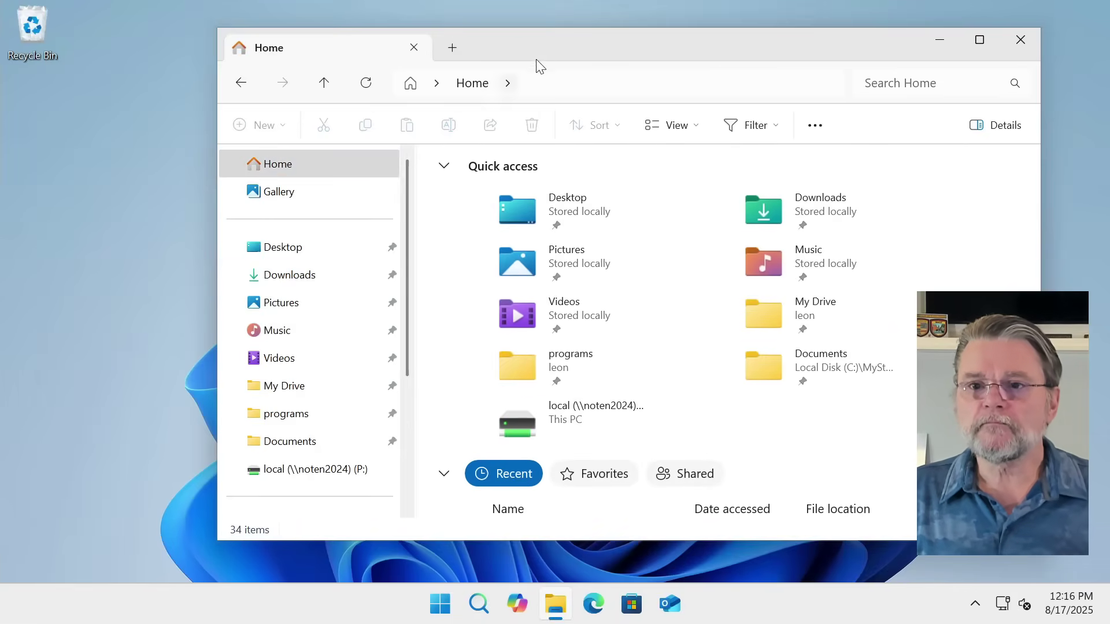
{"action": "left_click", "coordinate": [566, 81]}
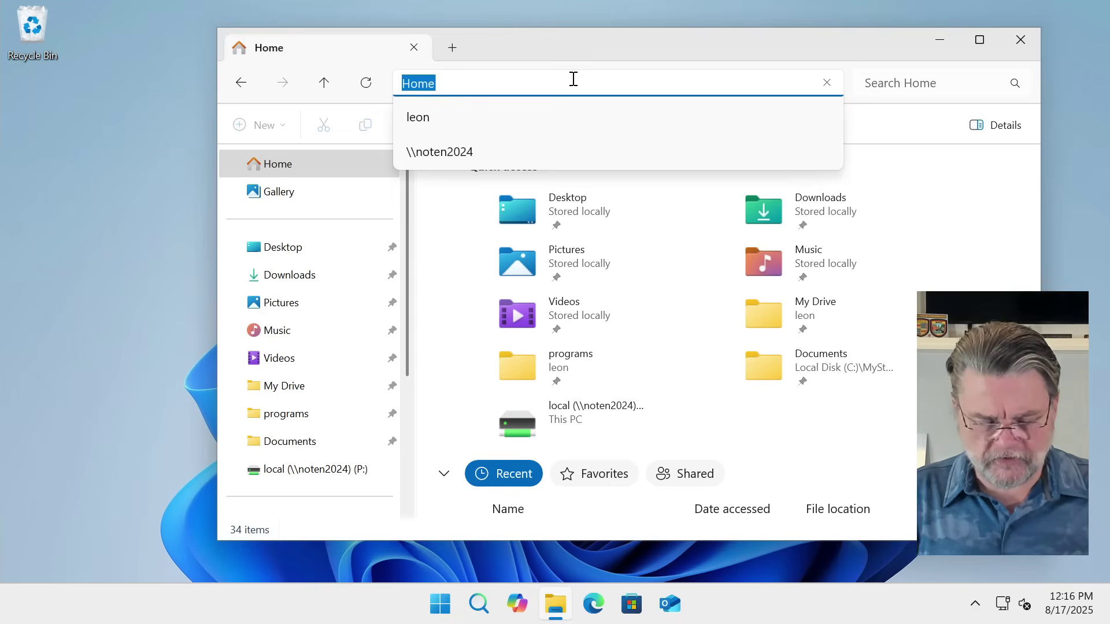
{"action": "type", "text": "c:\\users"}
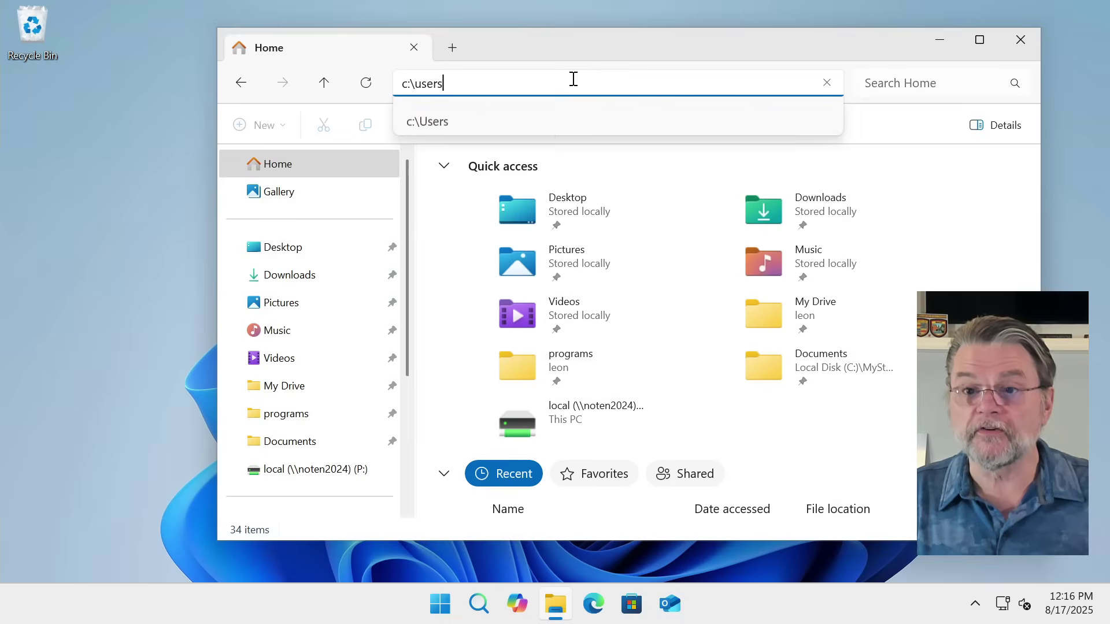
{"action": "type", "text": "\\leon"}
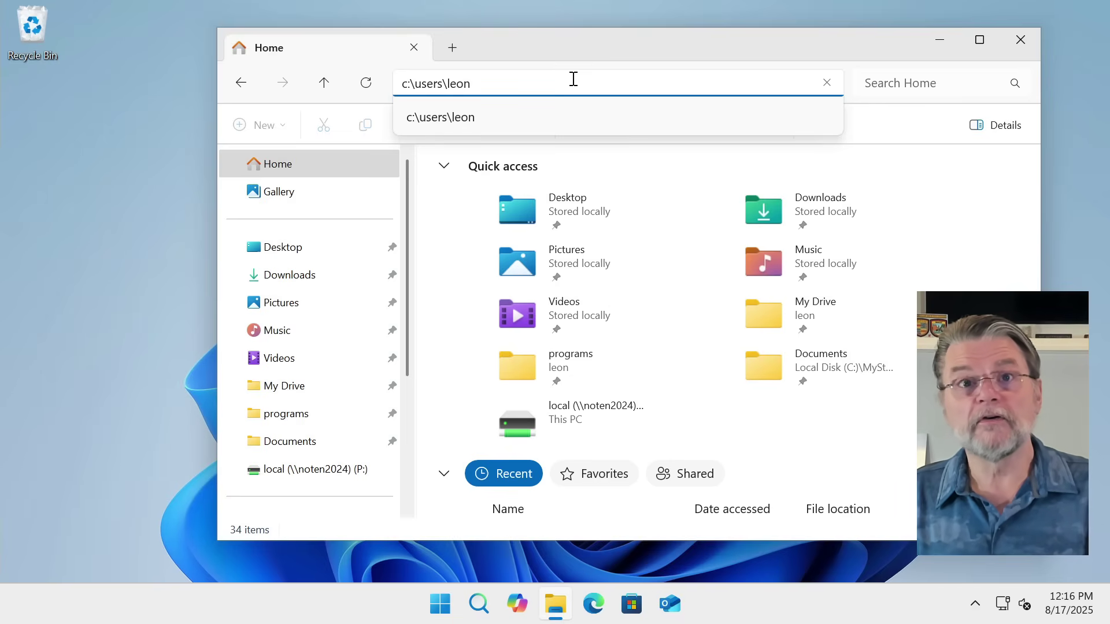
{"action": "key", "text": "Return"}
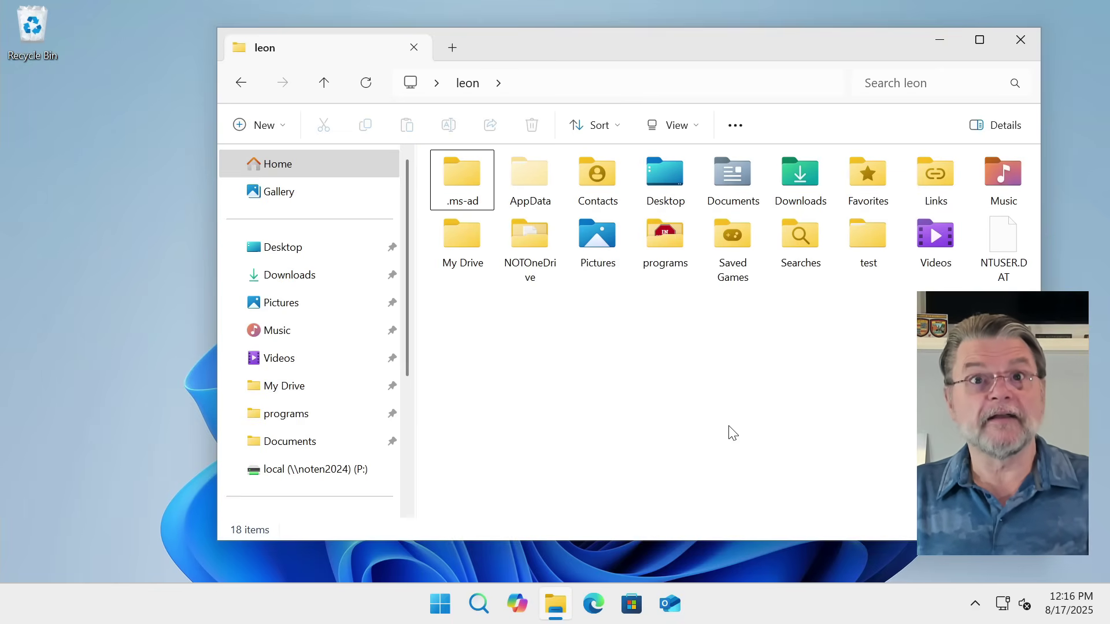
- Show the profile folder's contents in Details view and select the AppData folder
{"action": "left_click", "coordinate": [690, 132]}
{"action": "left_click", "coordinate": [693, 301]}
{"action": "key", "text": "alt+d"}
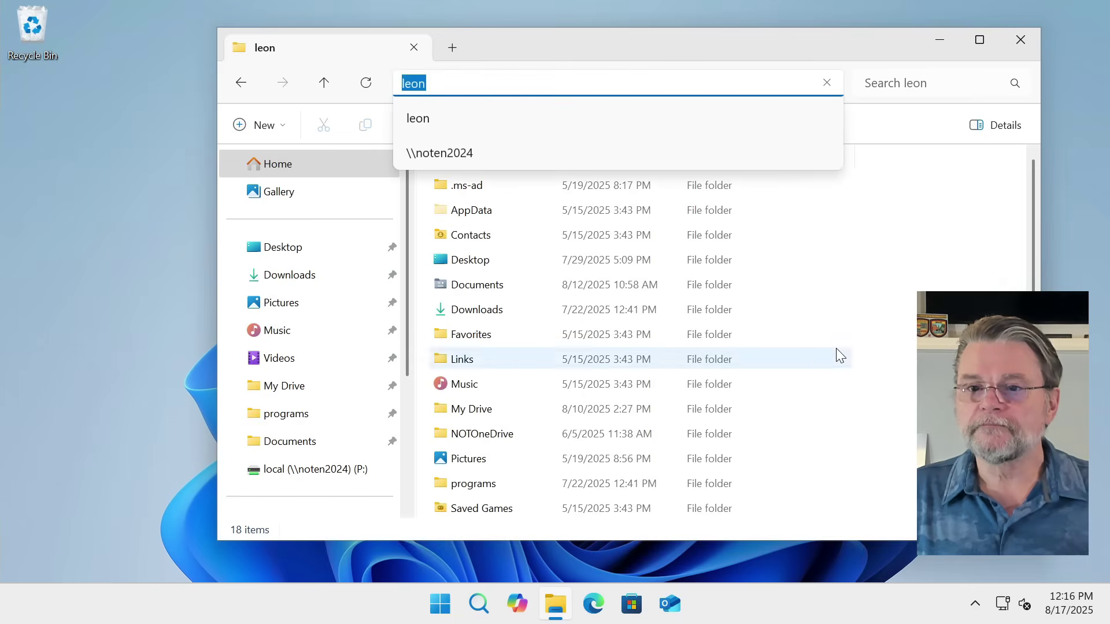
{"action": "left_click", "coordinate": [501, 215]}
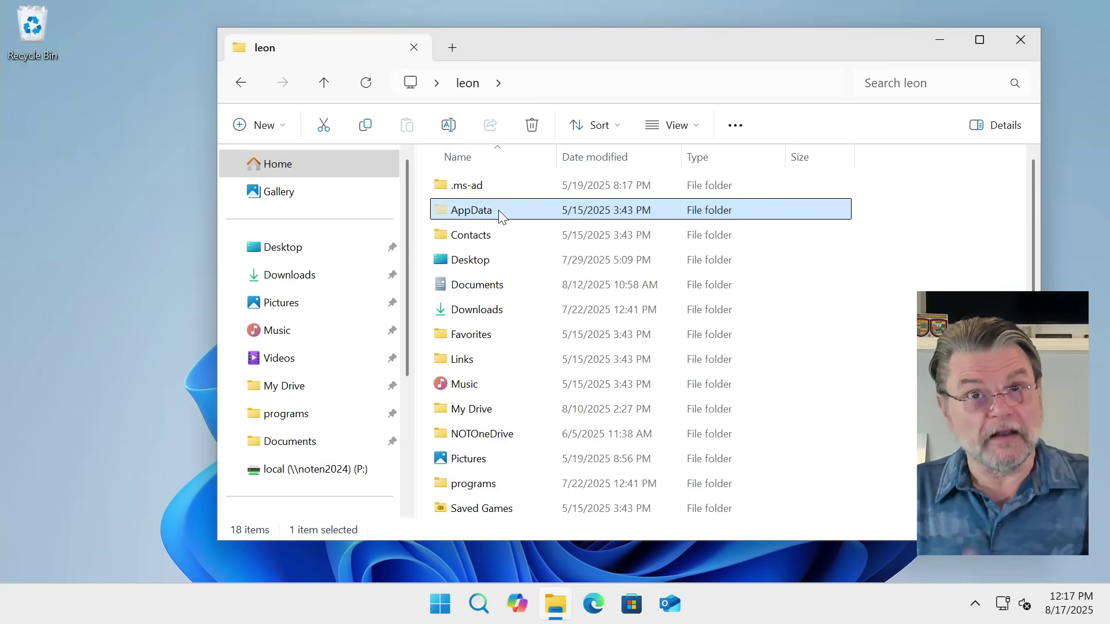
- Check the Hidden items display option and the hidden files setting in Folder Options without changing anything
{"action": "left_click", "coordinate": [676, 127]}
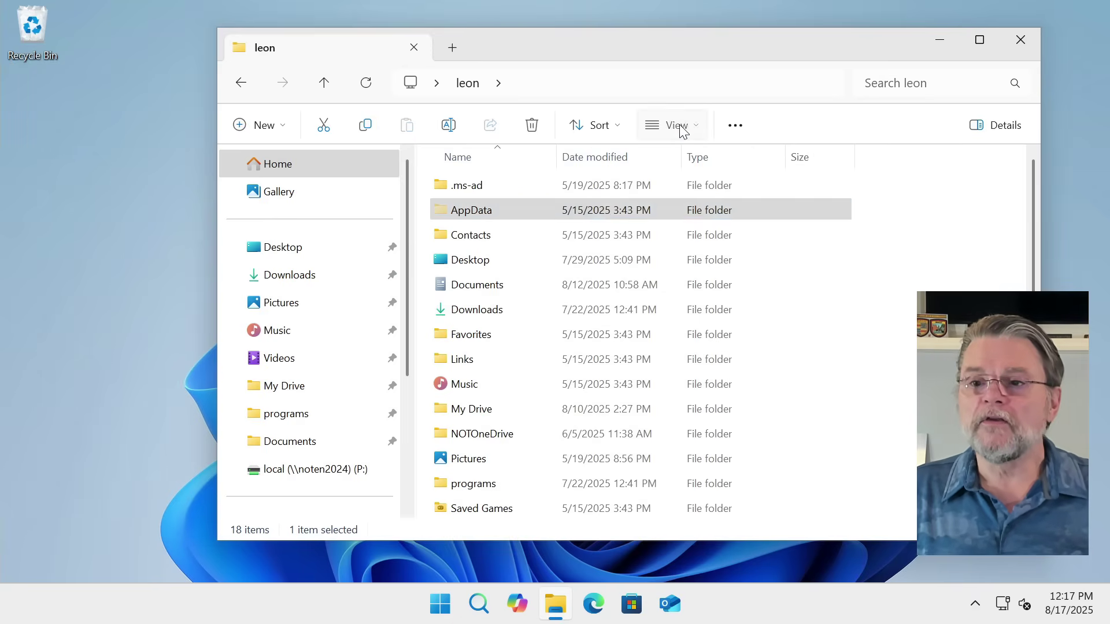
{"action": "mouse_move", "coordinate": [716, 444]}
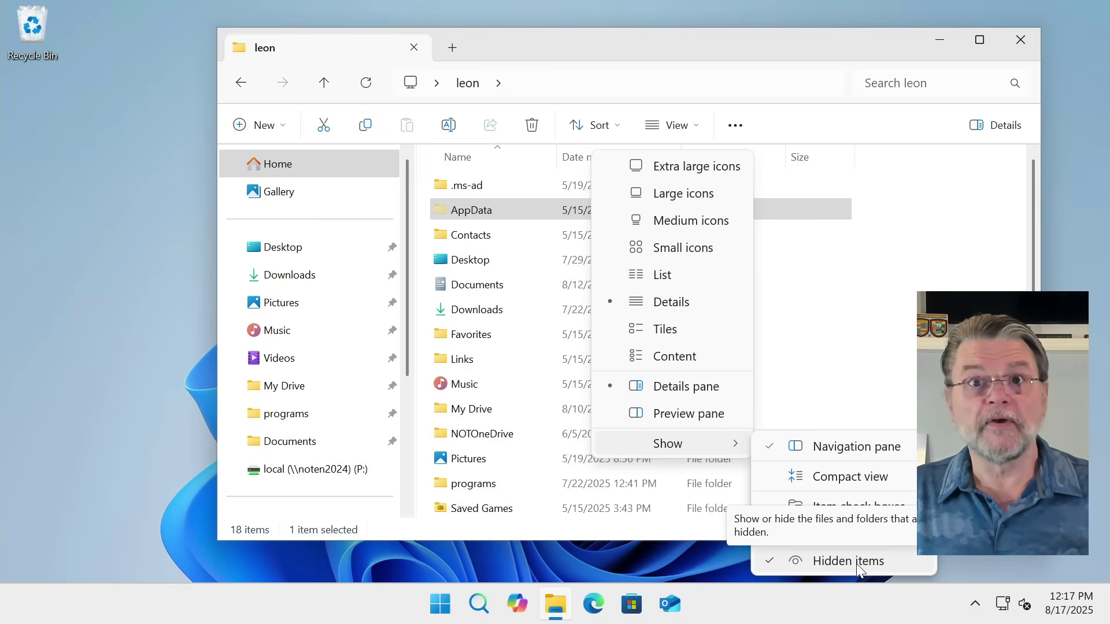
{"action": "left_click", "coordinate": [736, 125]}
{"action": "left_click", "coordinate": [736, 125]}
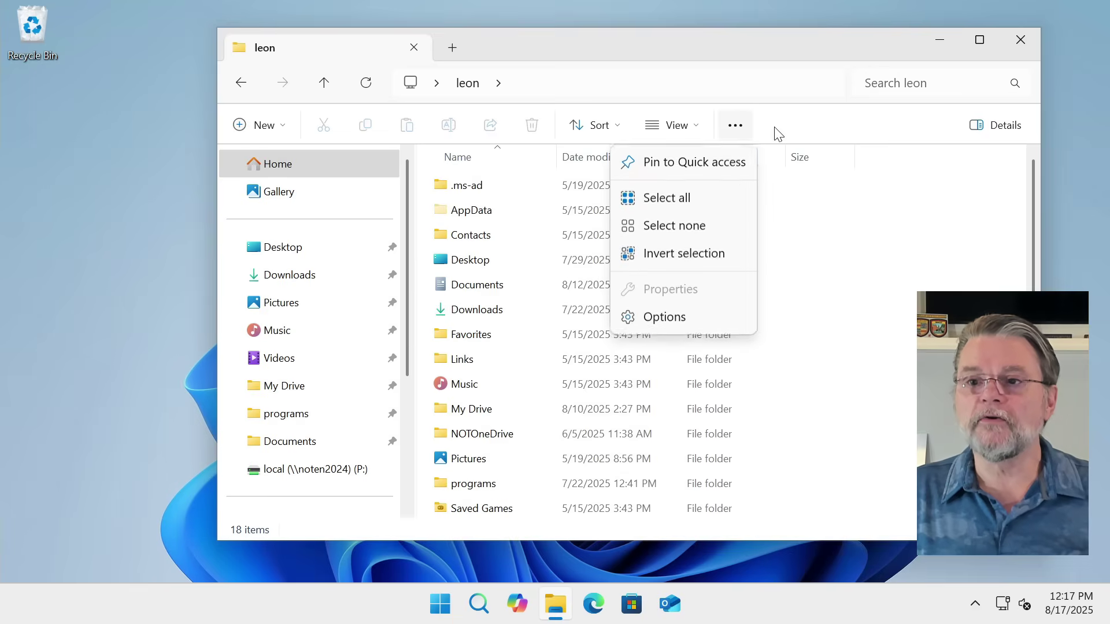
{"action": "left_click", "coordinate": [676, 325]}
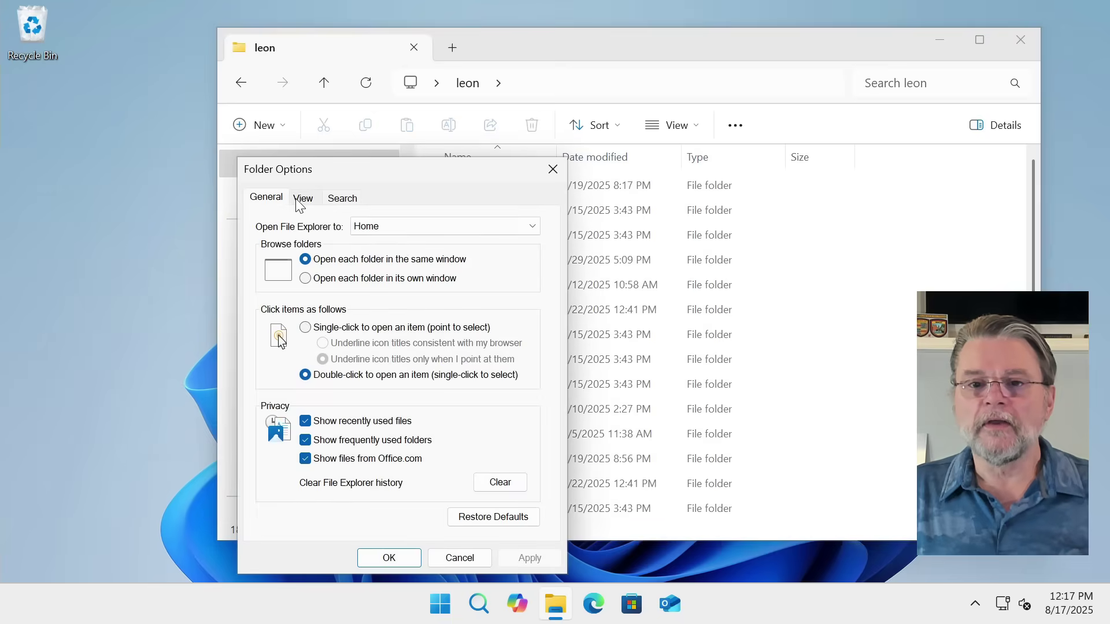
{"action": "left_click", "coordinate": [301, 198]}
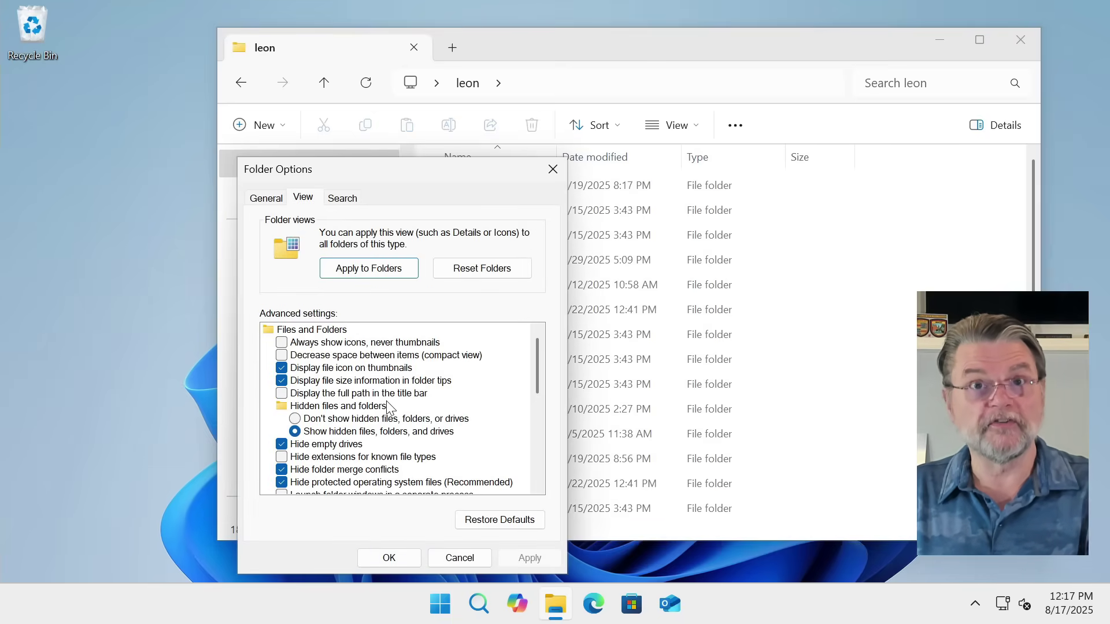
{"action": "key", "text": "Escape"}
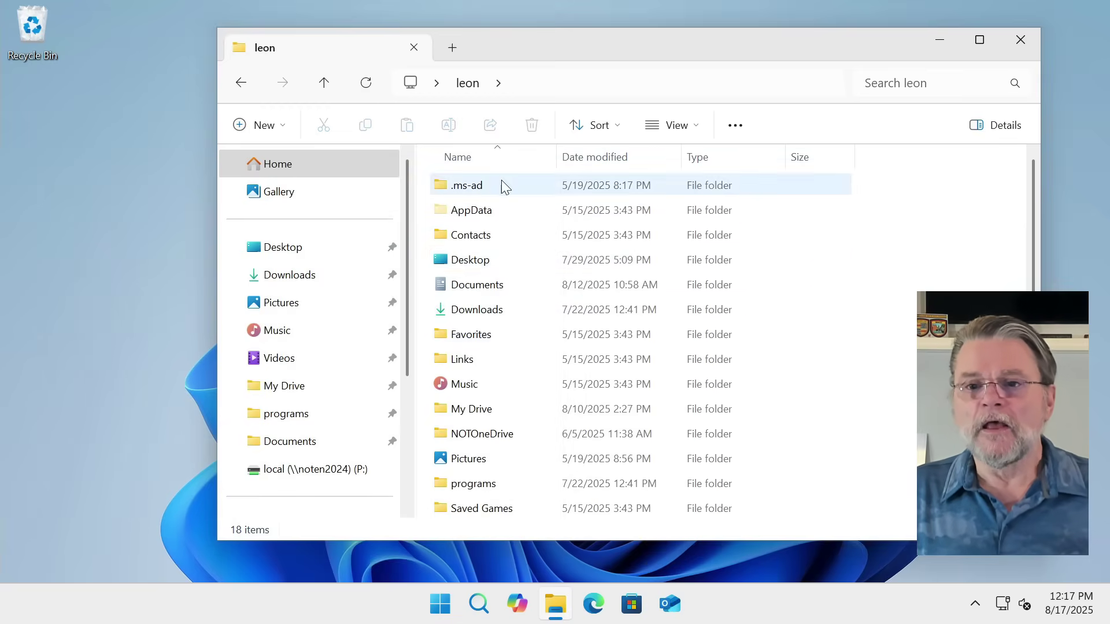
- Open the hidden AppData folder to show its subfolders
{"action": "double_click", "coordinate": [489, 218]}
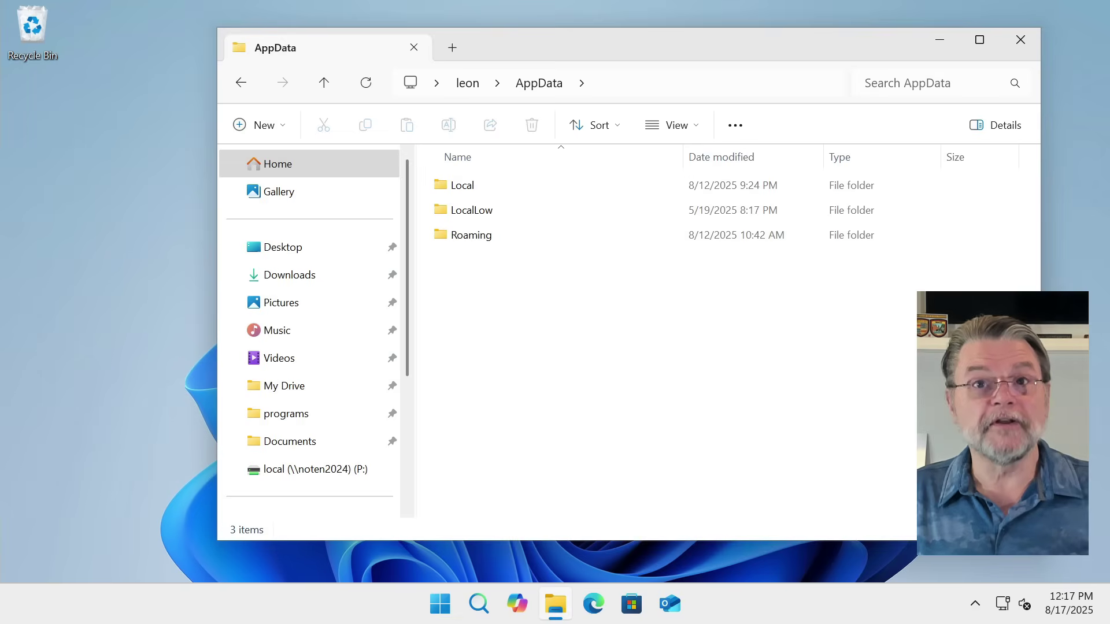